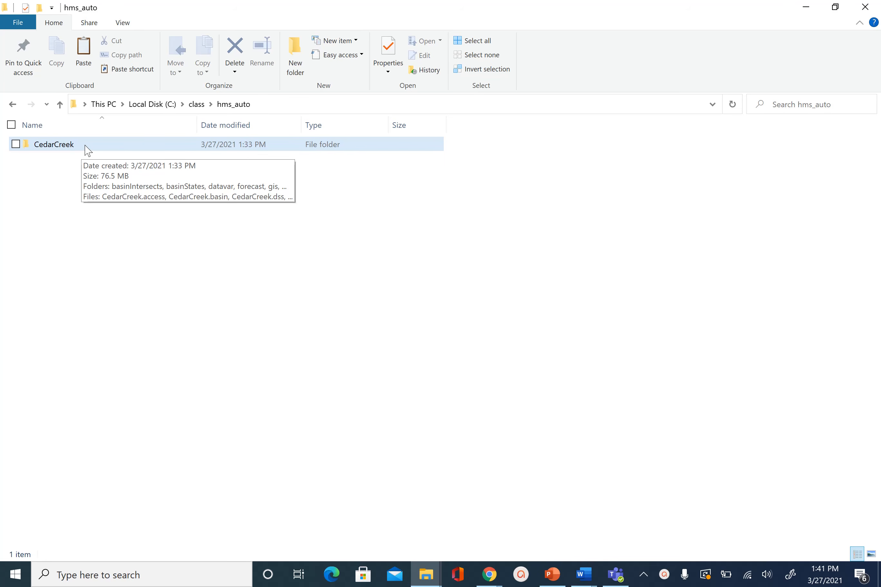
# - Examine the files and subfolders of the CedarCreek project folder inside hms_auto
pyautogui.doubleClick(87, 147)
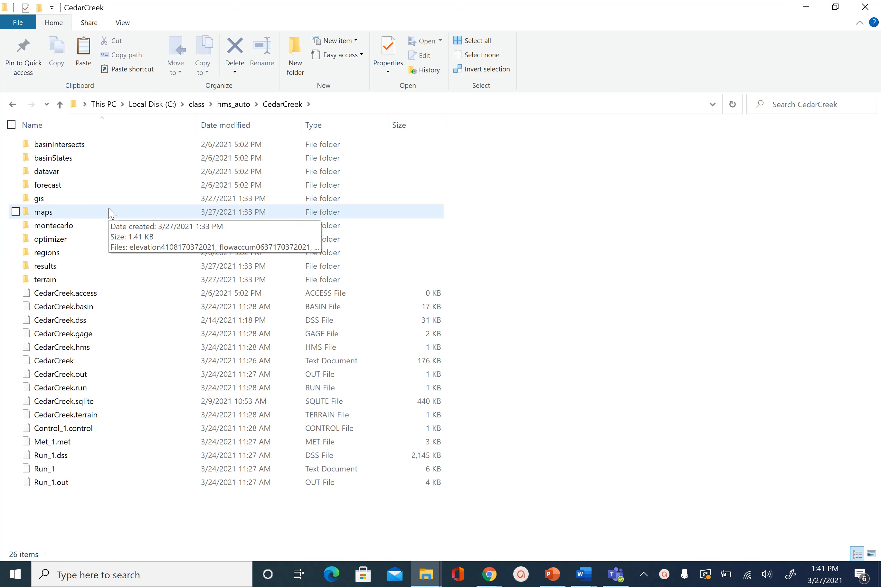
pyautogui.click(233, 108)
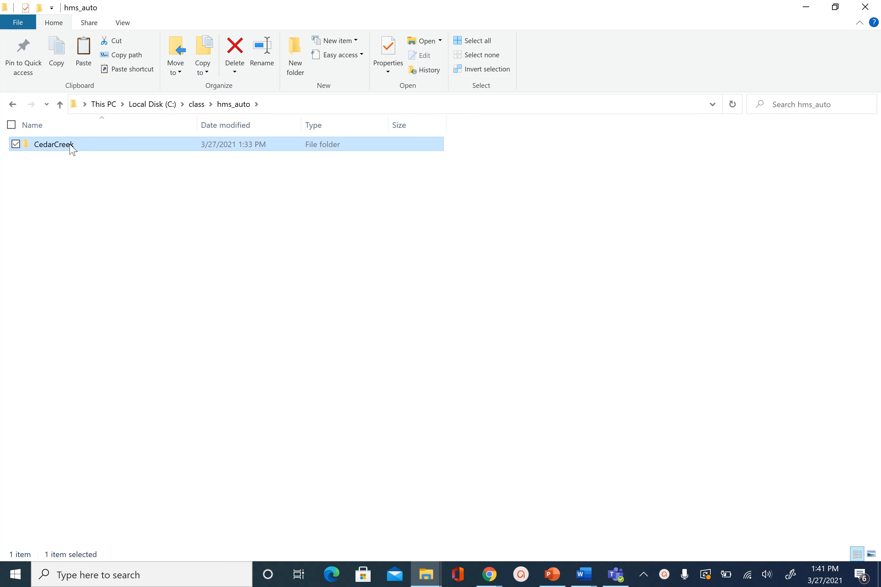
pyautogui.doubleClick(59, 147)
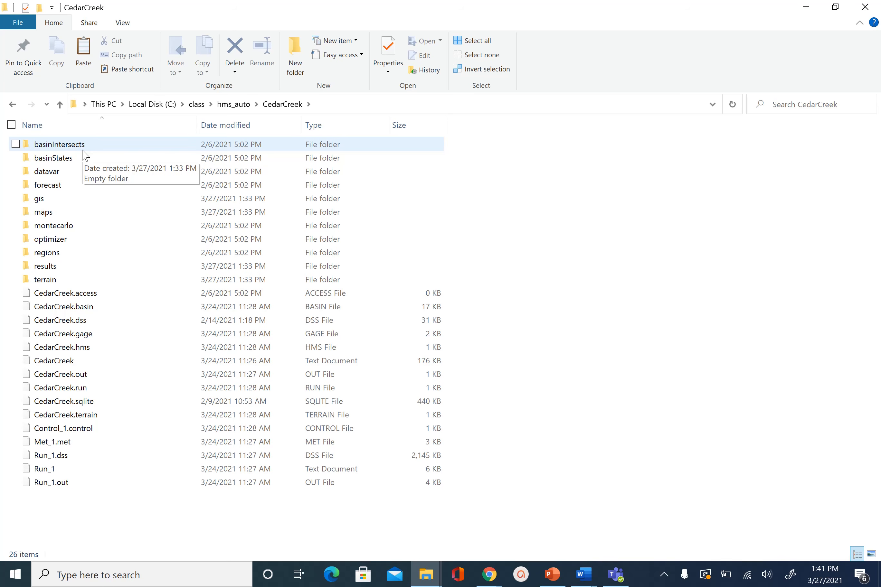
pyautogui.click(235, 106)
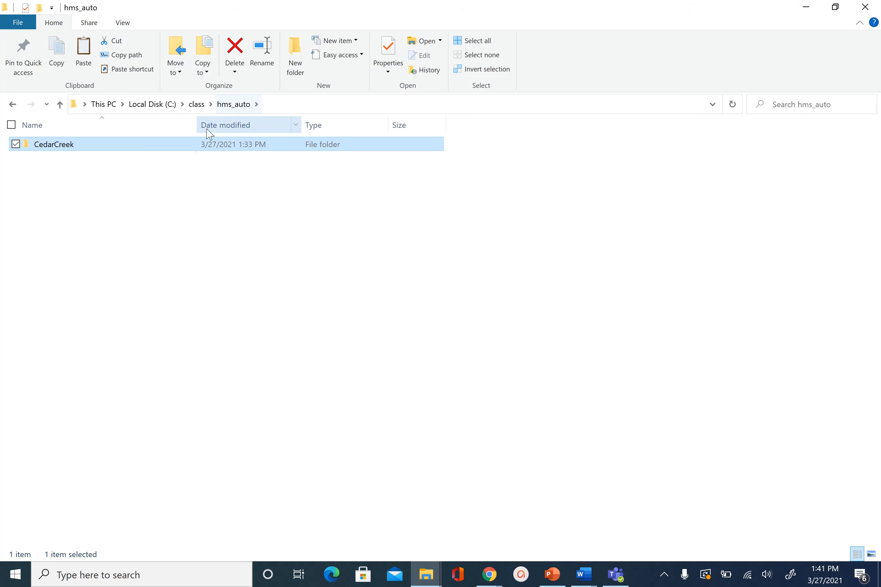
pyautogui.doubleClick(160, 150)
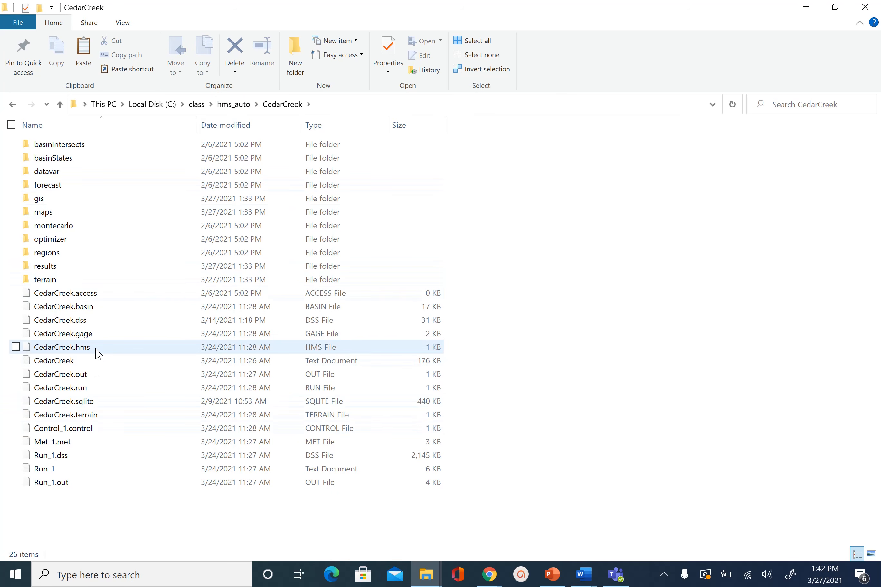
# - Find and launch HEC-HMS 4.7.1 from the Windows search
pyautogui.click(139, 576)
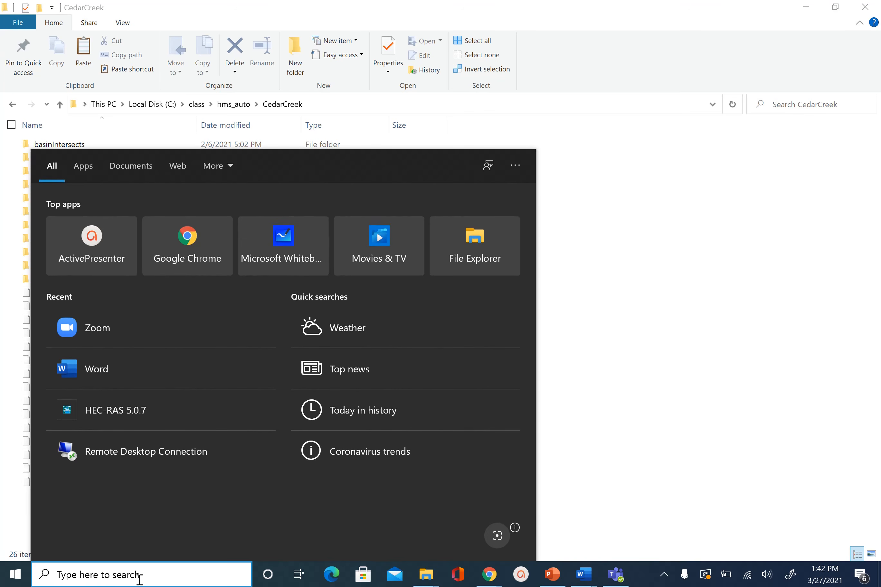
pyautogui.write('hec')
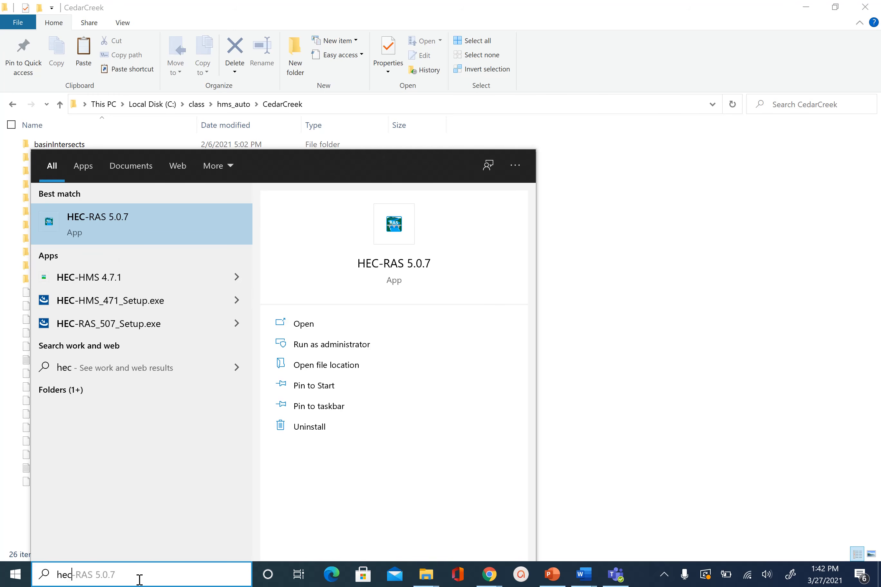
pyautogui.click(115, 282)
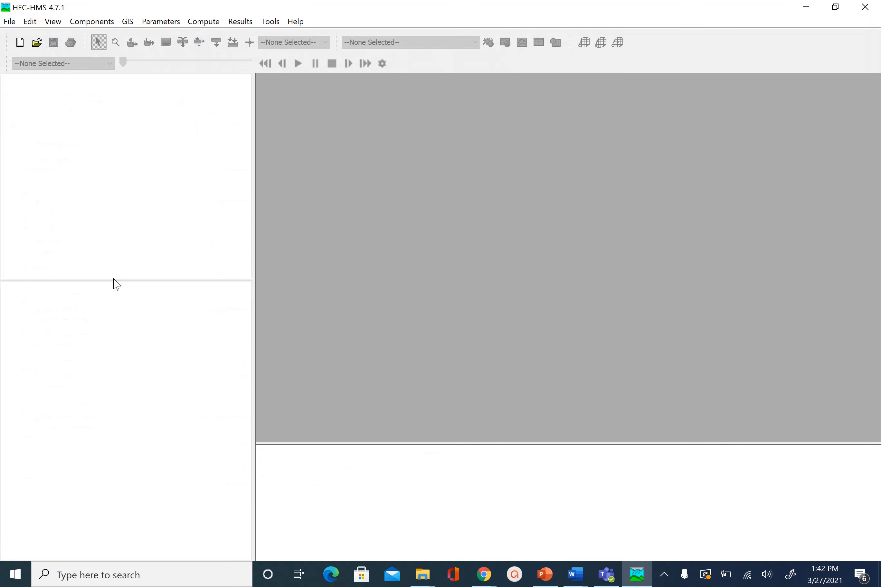
# - Open the existing project file CedarCreek.hms from C:\class\hms_auto\CedarCreek
pyautogui.click(17, 19)
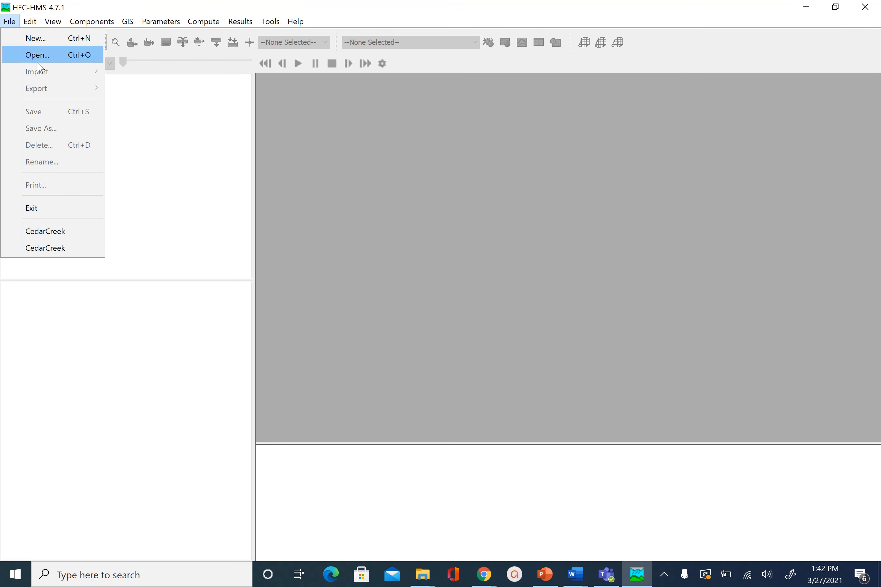
pyautogui.click(45, 56)
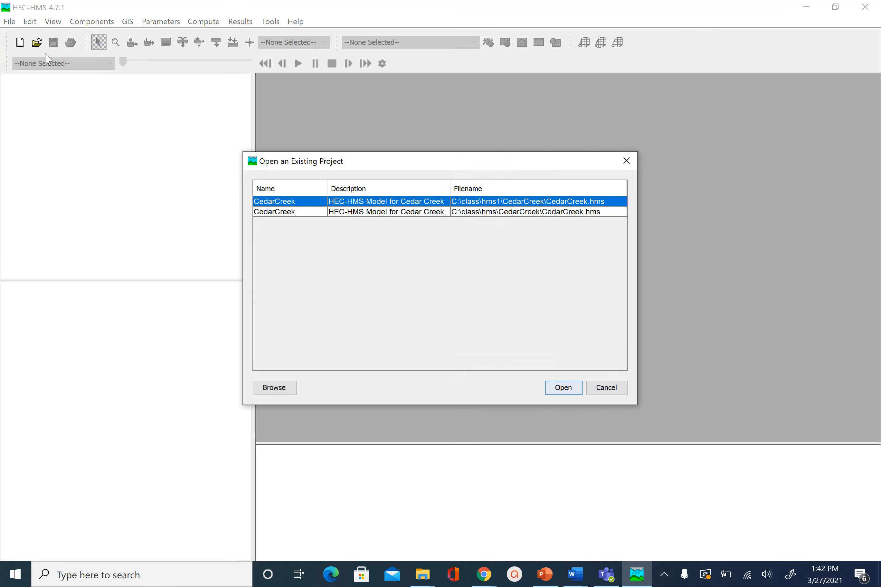
pyautogui.click(267, 388)
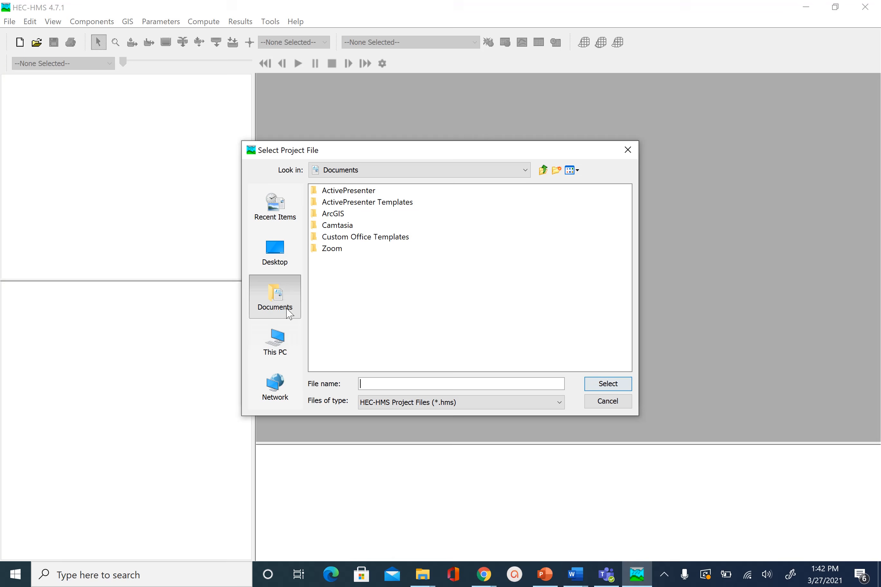
pyautogui.click(275, 343)
pyautogui.doubleClick(338, 275)
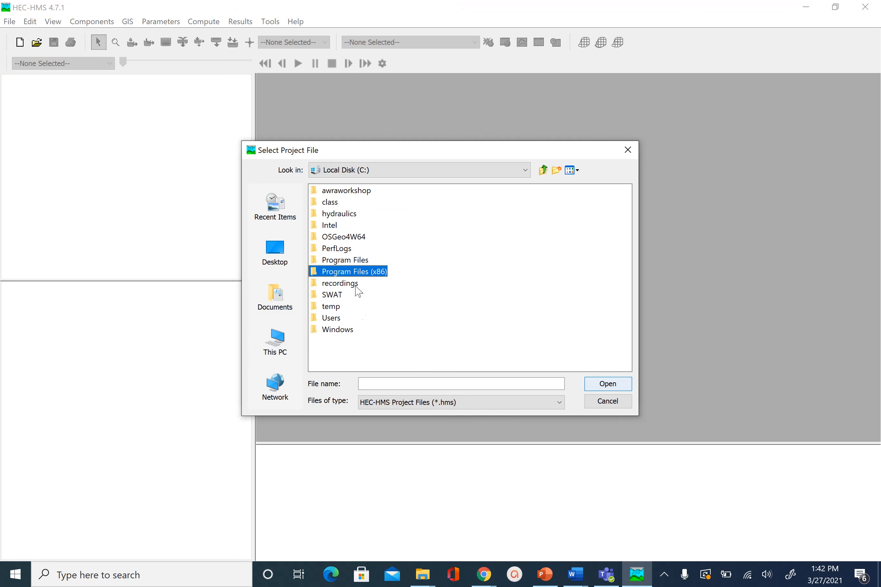
pyautogui.doubleClick(339, 203)
pyautogui.doubleClick(338, 235)
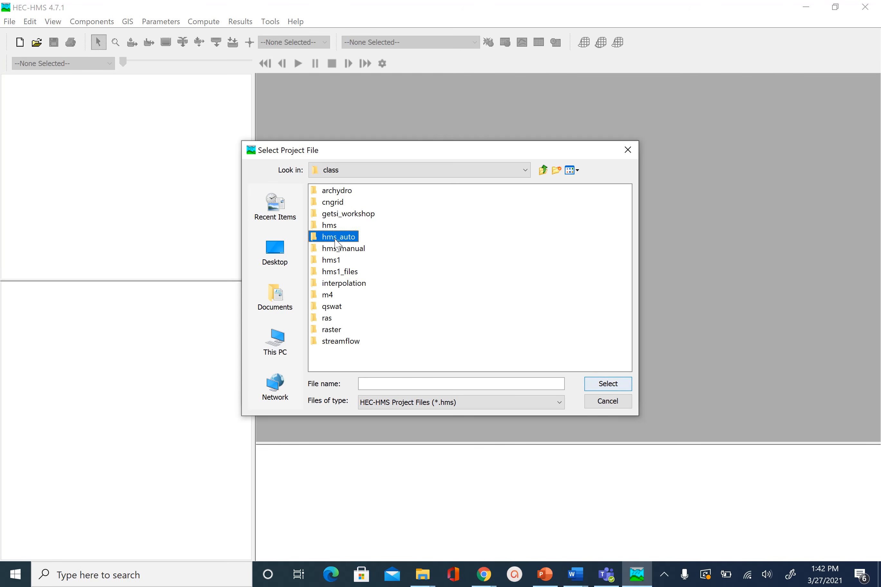
pyautogui.doubleClick(352, 197)
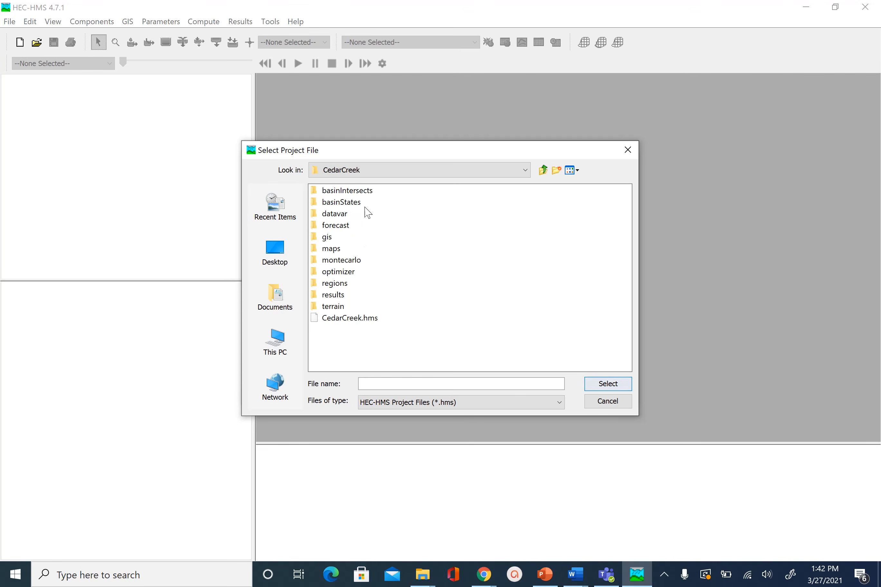
pyautogui.click(358, 320)
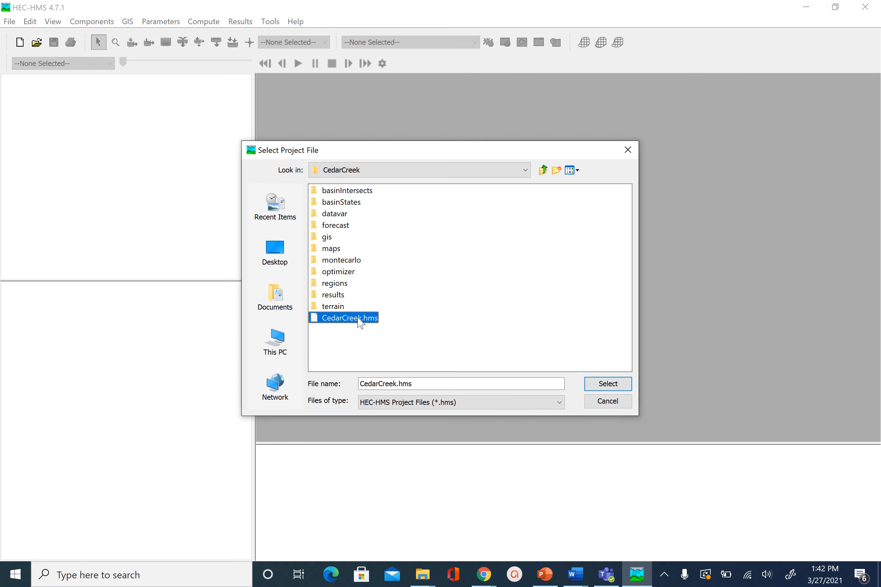
pyautogui.click(624, 390)
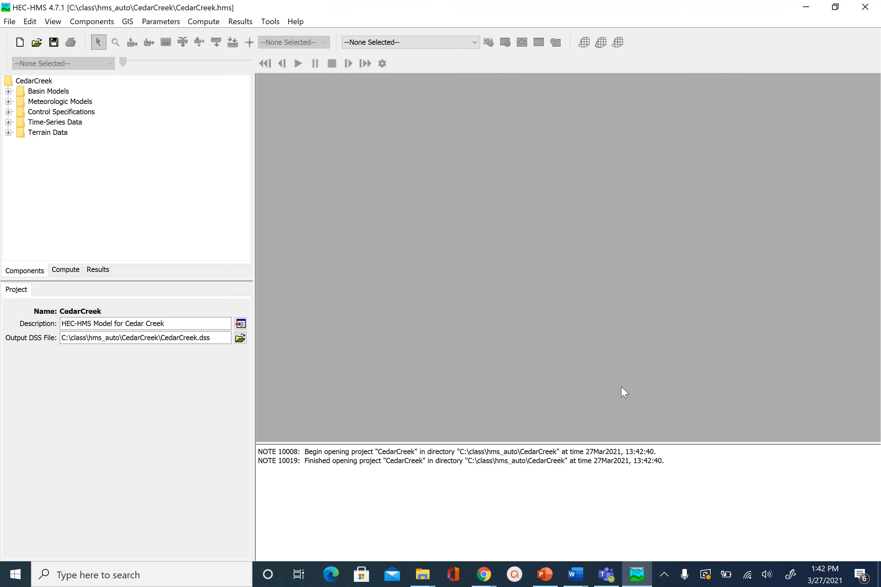
# - Display the Sink-1 results graph of simulation Run 1 and maximize it to compare computed and observed flow
pyautogui.click(102, 270)
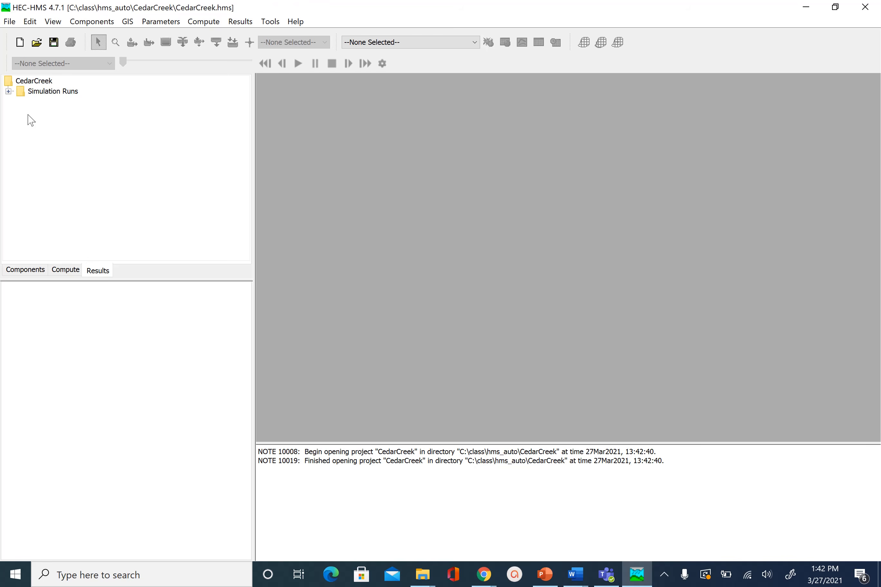
pyautogui.click(8, 91)
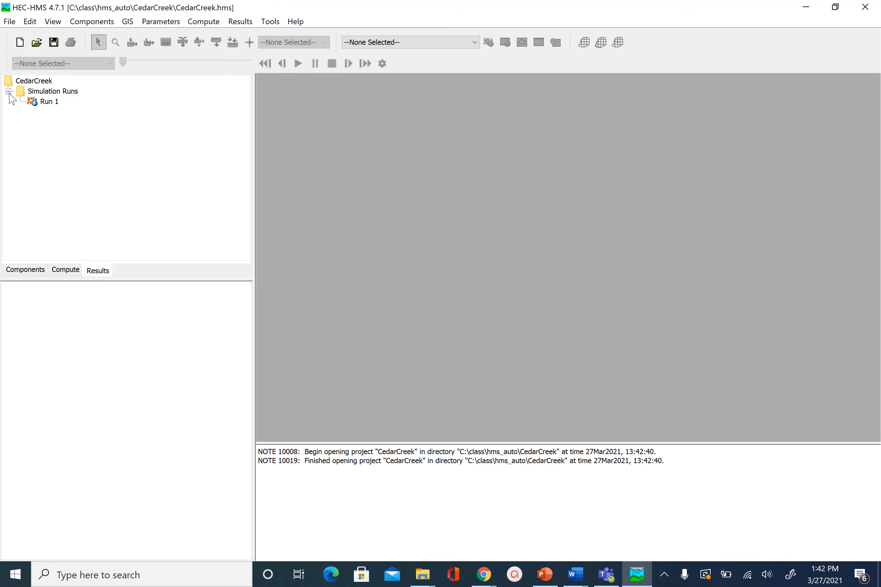
pyautogui.doubleClick(49, 102)
pyautogui.scroll(-1, 94, 173)
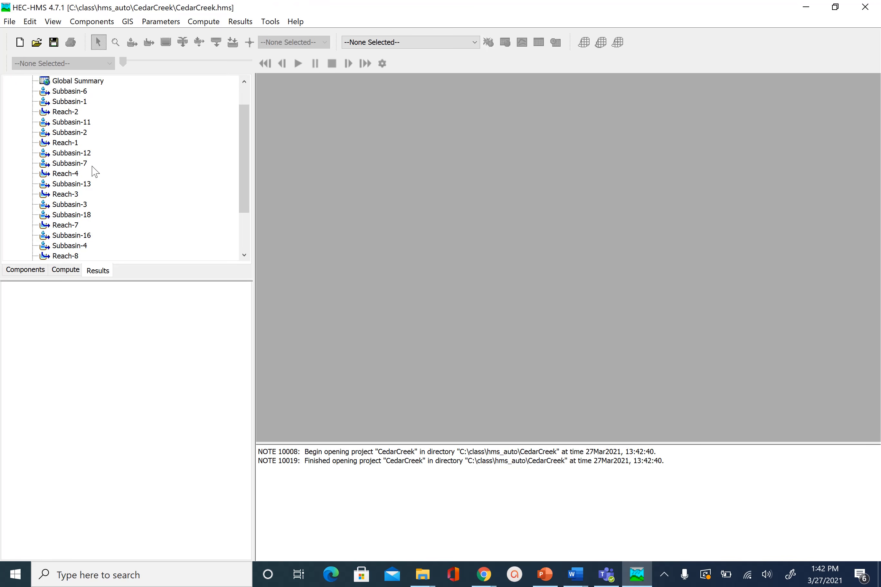
pyautogui.scroll(-2, 94, 172)
pyautogui.doubleClick(63, 255)
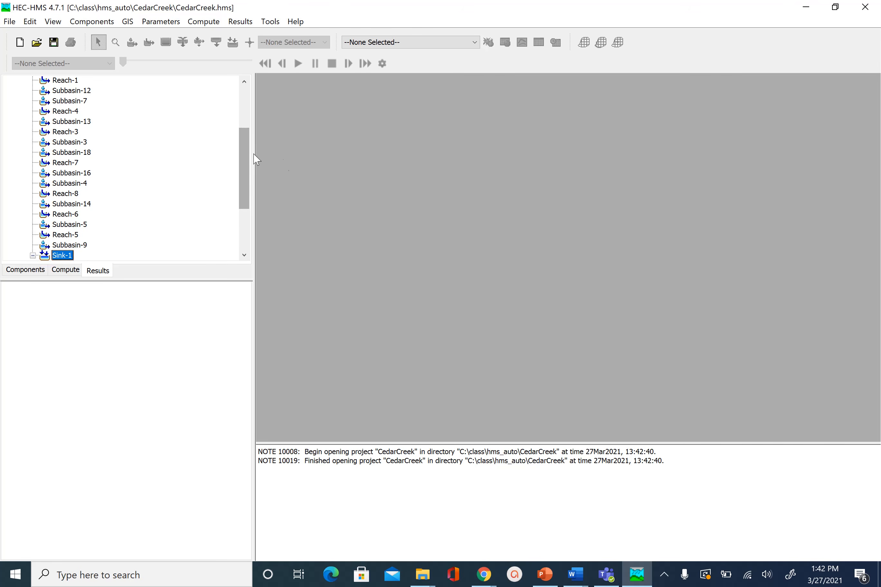
pyautogui.scroll(-3, 206, 201)
pyautogui.click(74, 177)
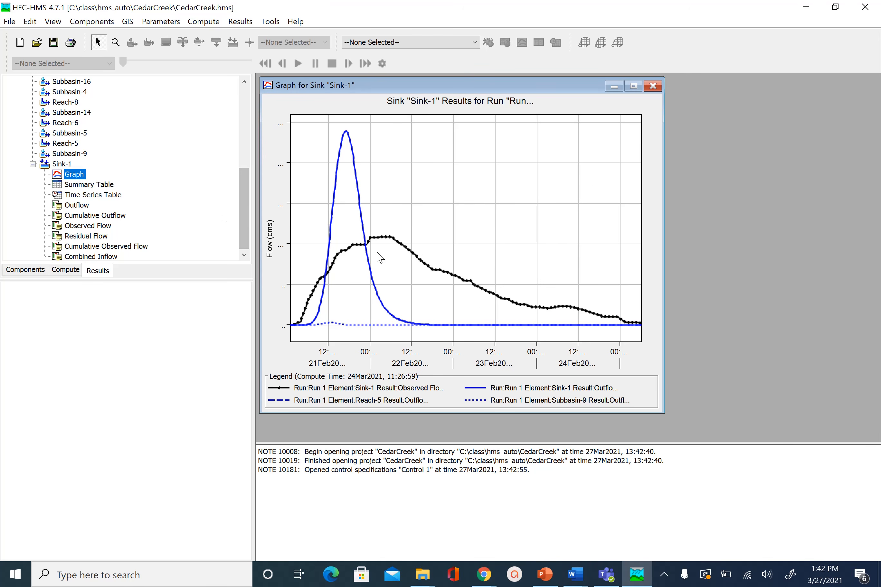
pyautogui.click(632, 87)
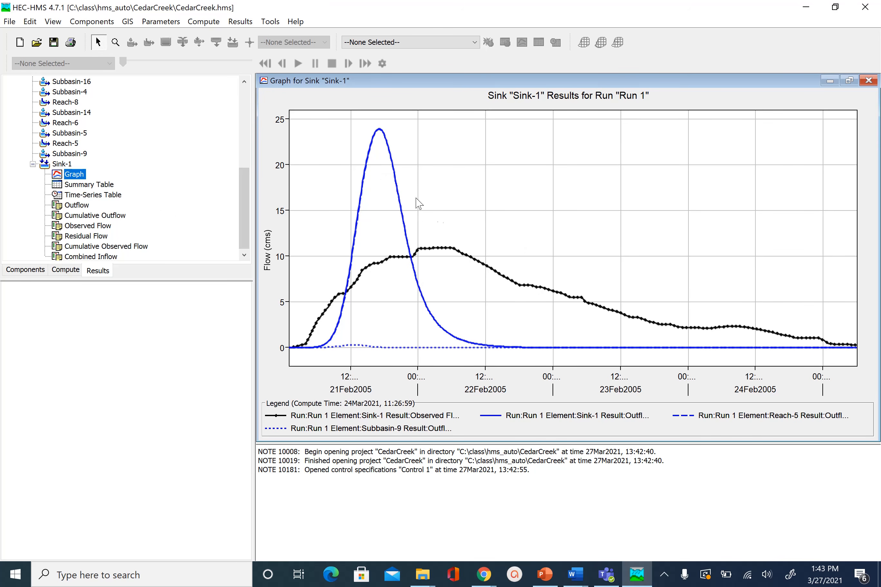
# - View the Sink-1 summary table for computed and observed results, and collapse the Run 1 results
pyautogui.click(77, 186)
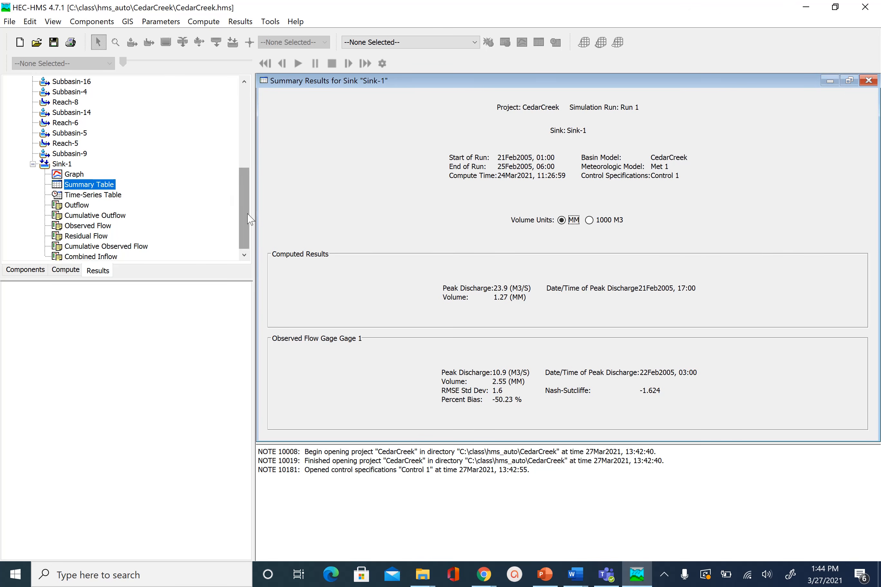
pyautogui.moveTo(244, 214); pyautogui.dragTo(248, 128)
pyautogui.click(49, 103)
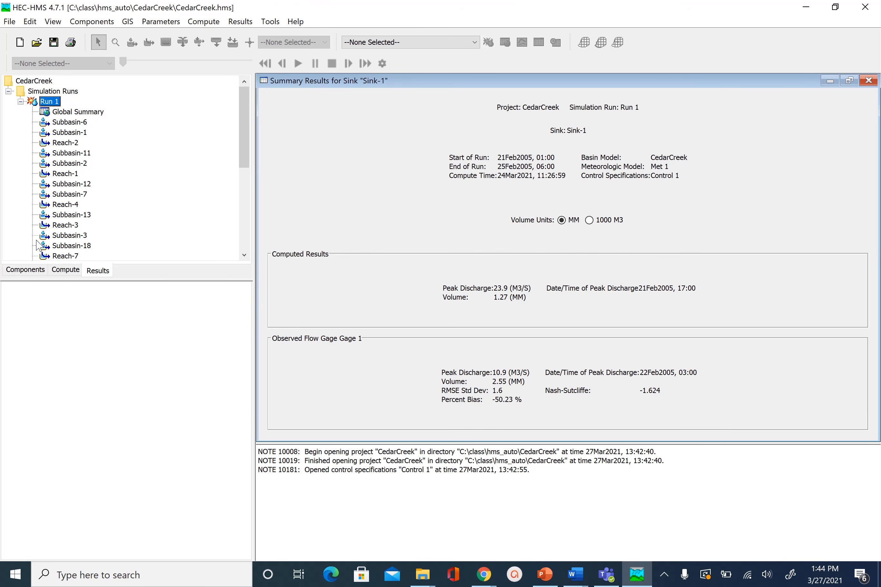
pyautogui.click(21, 101)
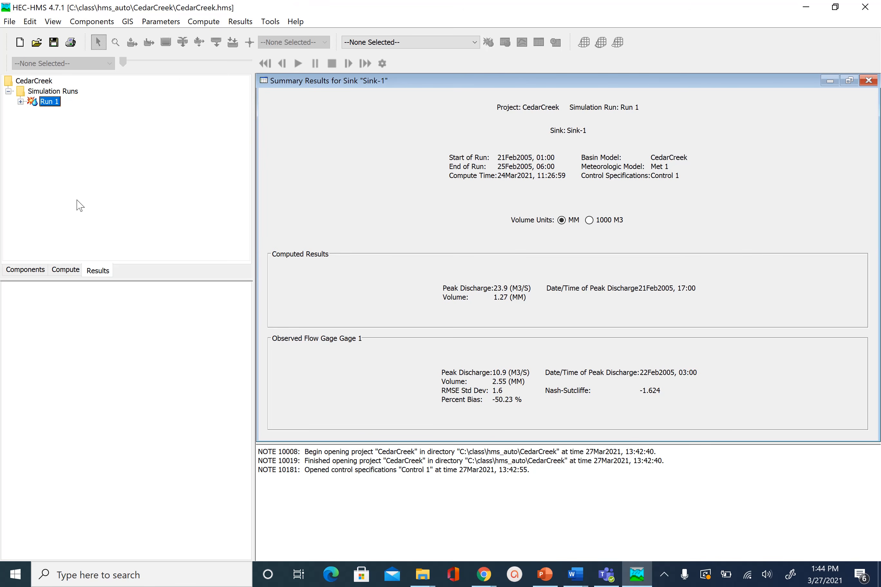
# - Create an optimization trial named Optimization 1 with basin model CedarCreek and meteorologic model Met 1, and close the trial manager
pyautogui.click(203, 22)
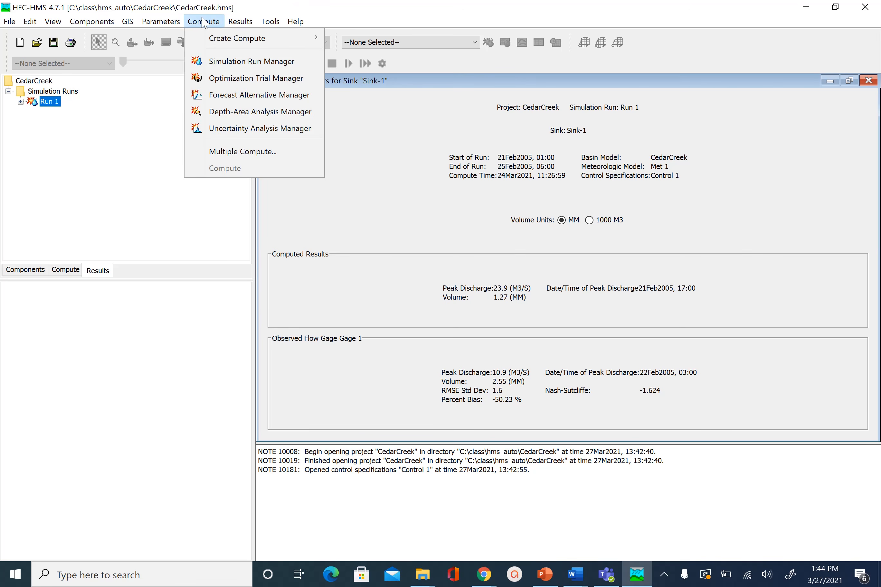
pyautogui.click(239, 78)
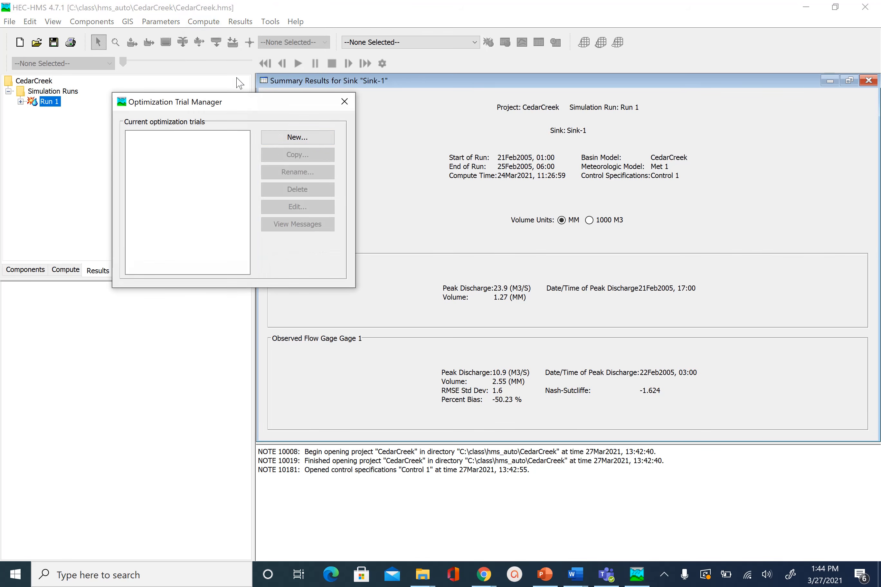
pyautogui.click(298, 139)
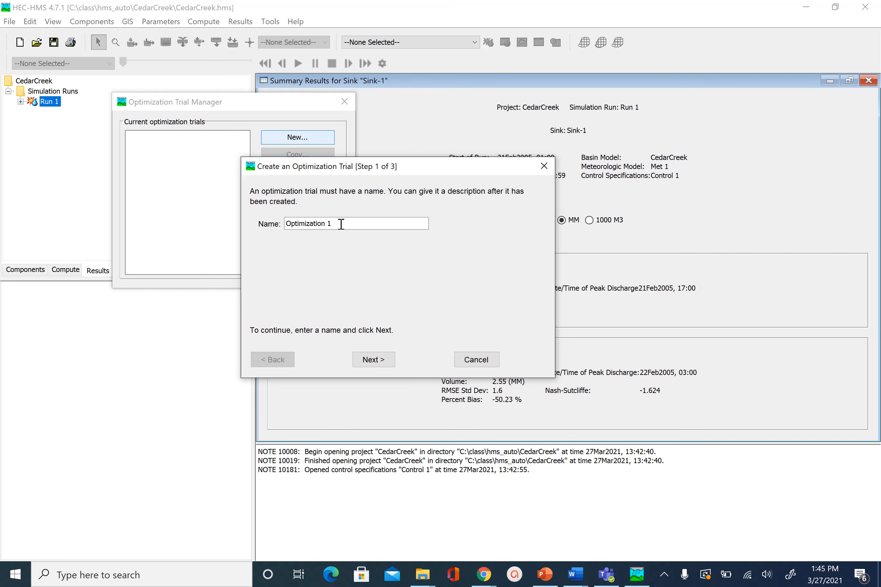
pyautogui.click(379, 364)
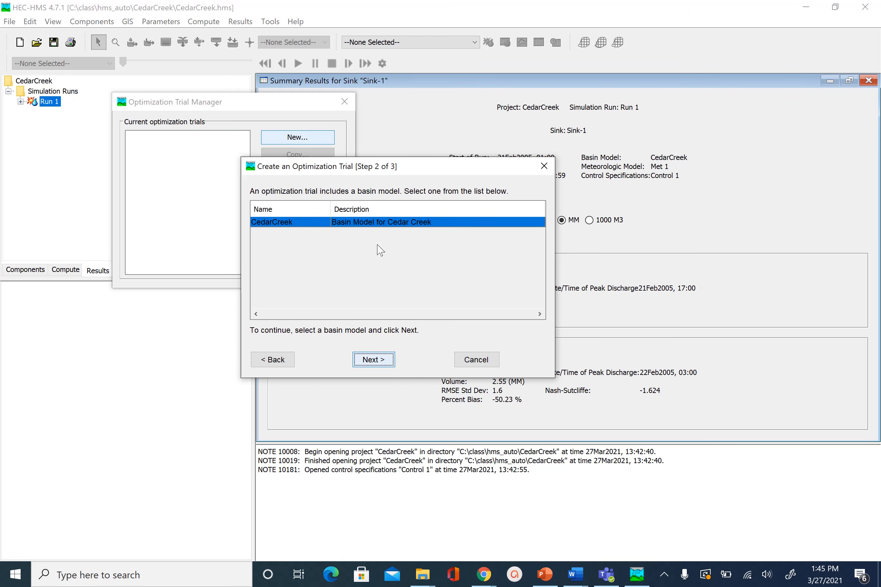
pyautogui.click(386, 366)
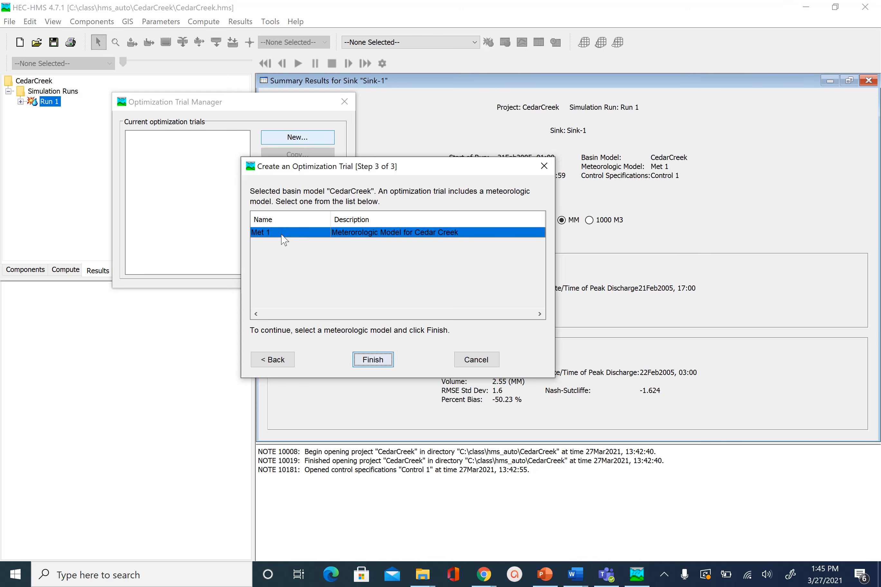
pyautogui.click(385, 361)
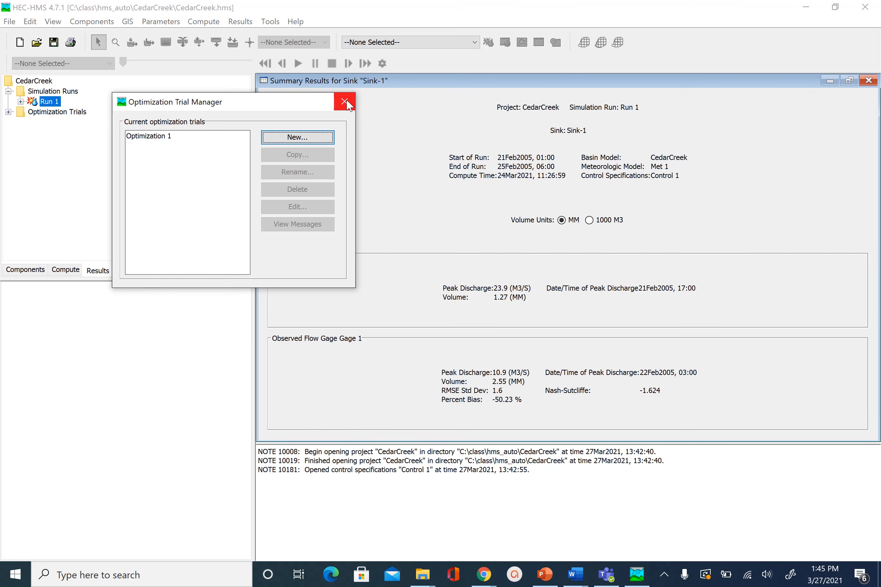
pyautogui.click(347, 105)
# - Open the compute settings of the Optimization 1 trial
pyautogui.click(8, 112)
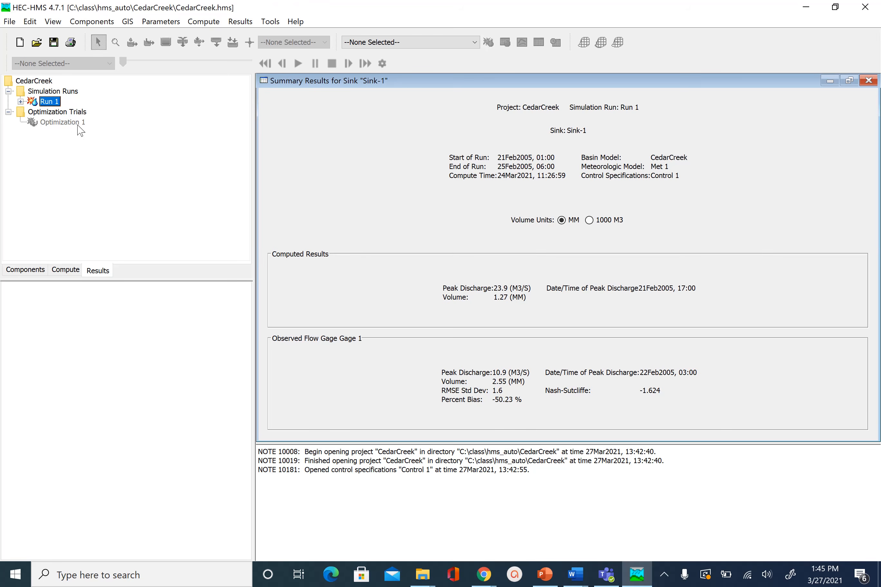
pyautogui.click(71, 275)
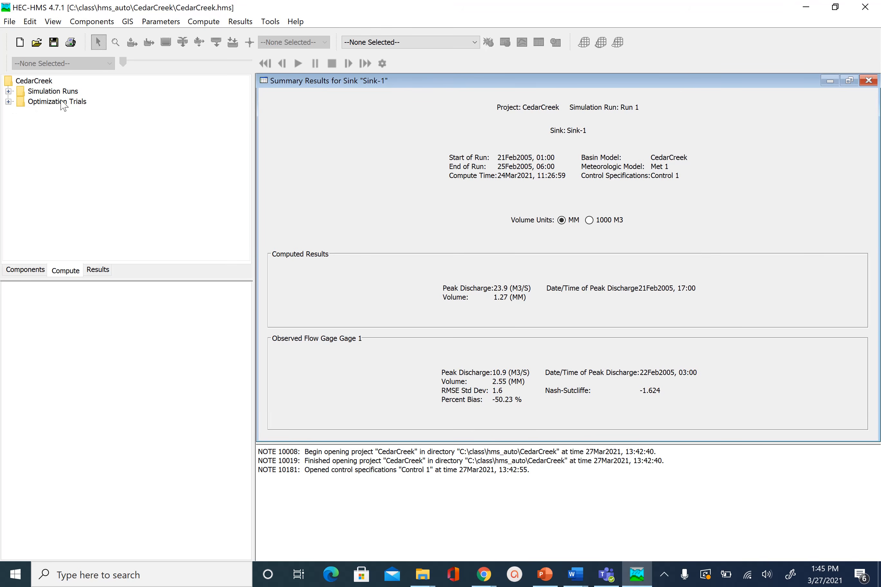
pyautogui.click(8, 101)
pyautogui.click(64, 113)
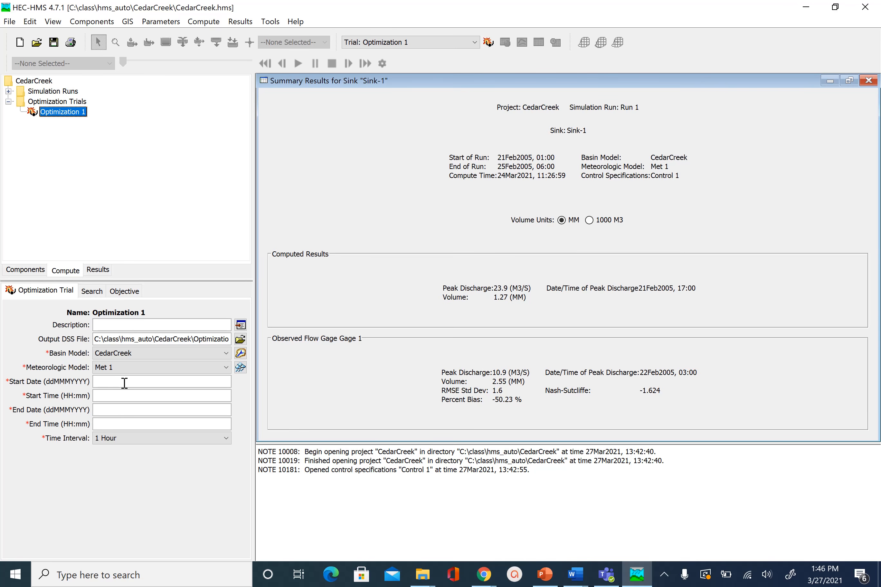
# - Check the start and end times and the time interval of the Control 1 control specifications
pyautogui.click(25, 271)
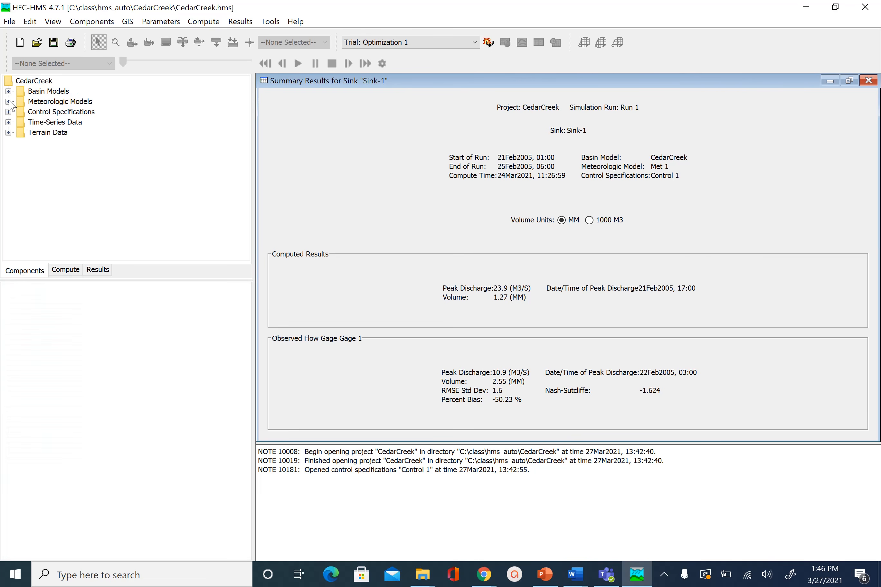
pyautogui.click(8, 112)
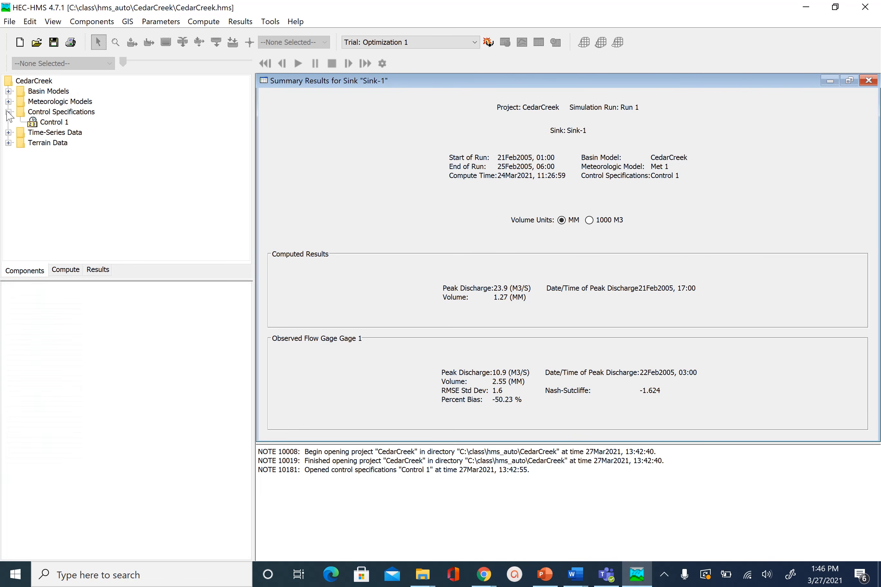
pyautogui.click(61, 121)
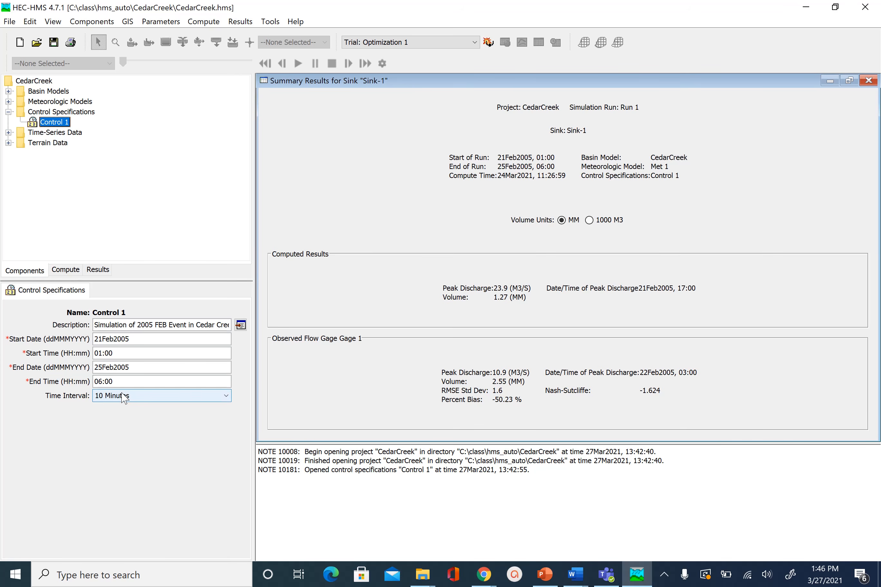
# - Set the Optimization 1 trial to run from 21FEB2005 01:00 to 25FEB2005 06:00 with a 10 Minutes time interval
pyautogui.click(66, 270)
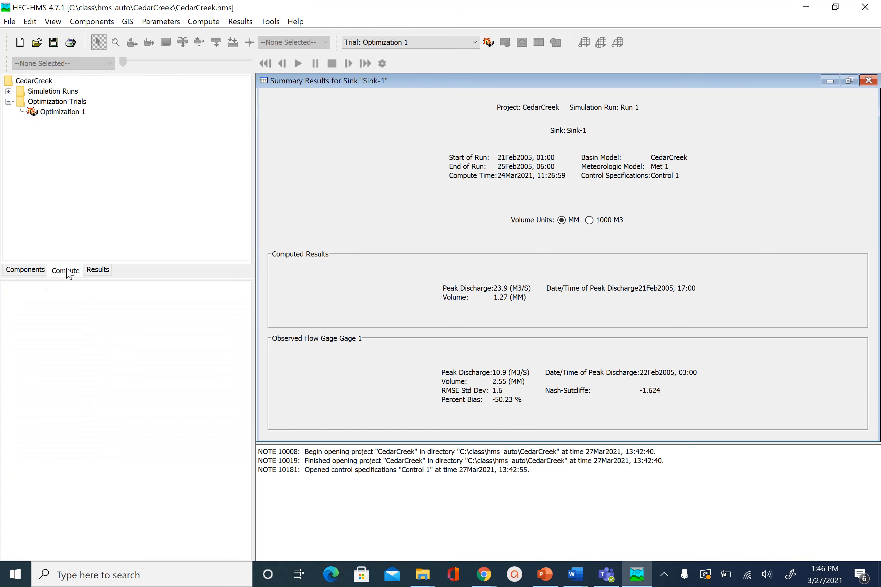
pyautogui.click(63, 113)
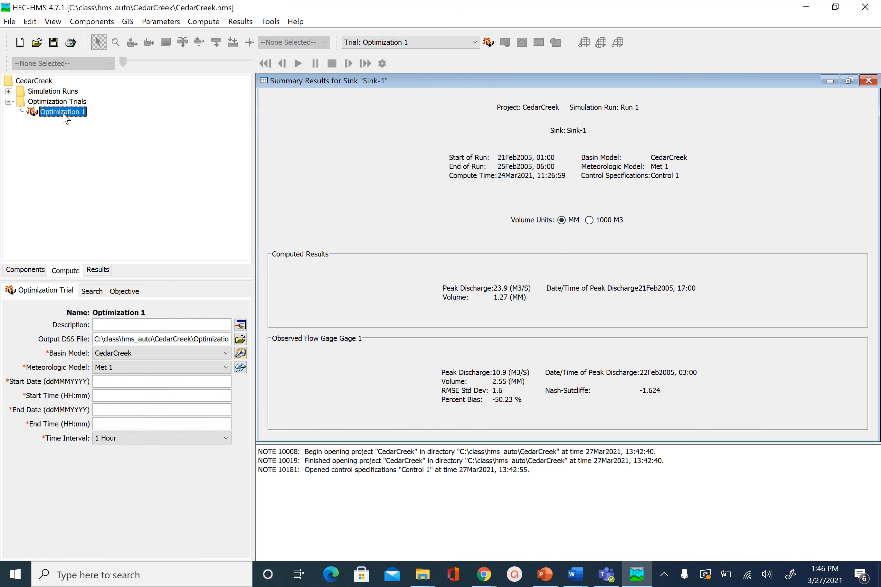
pyautogui.click(132, 383)
pyautogui.write('21FEB2005')
pyautogui.click(127, 397)
pyautogui.write('01:0025FEB20')
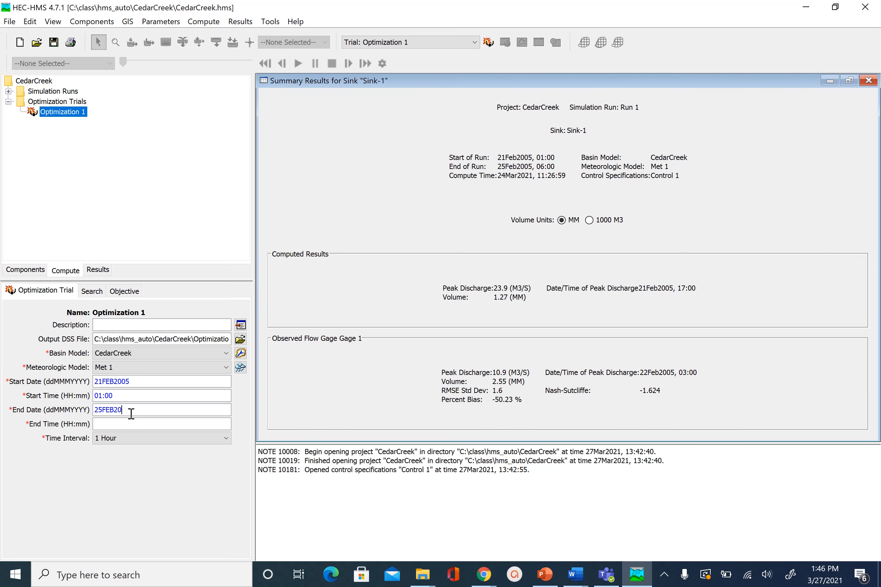
pyautogui.write('05')
pyautogui.click(134, 424)
pyautogui.write('06:00')
pyautogui.click(136, 438)
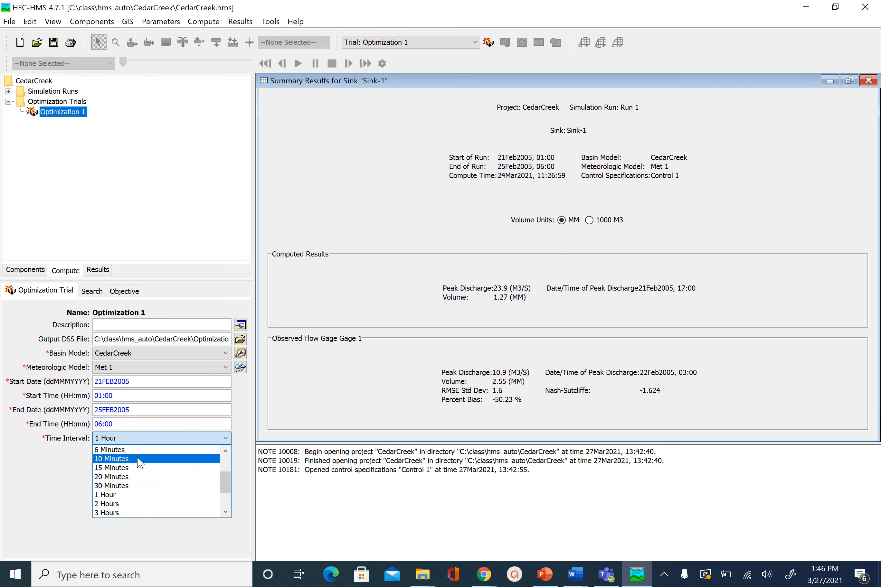
pyautogui.click(139, 458)
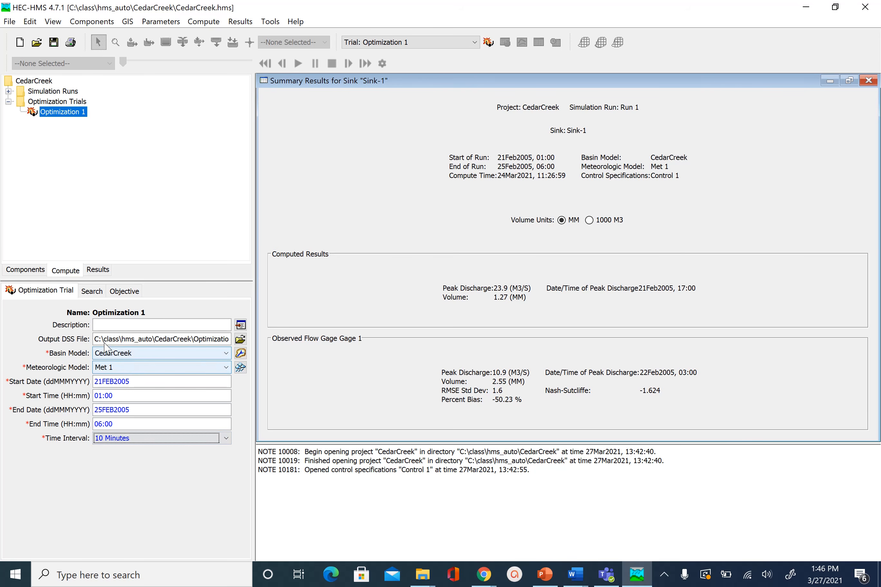
# - Choose Simplex as the search method of Optimization 1 and check its maximum iterations
pyautogui.click(95, 295)
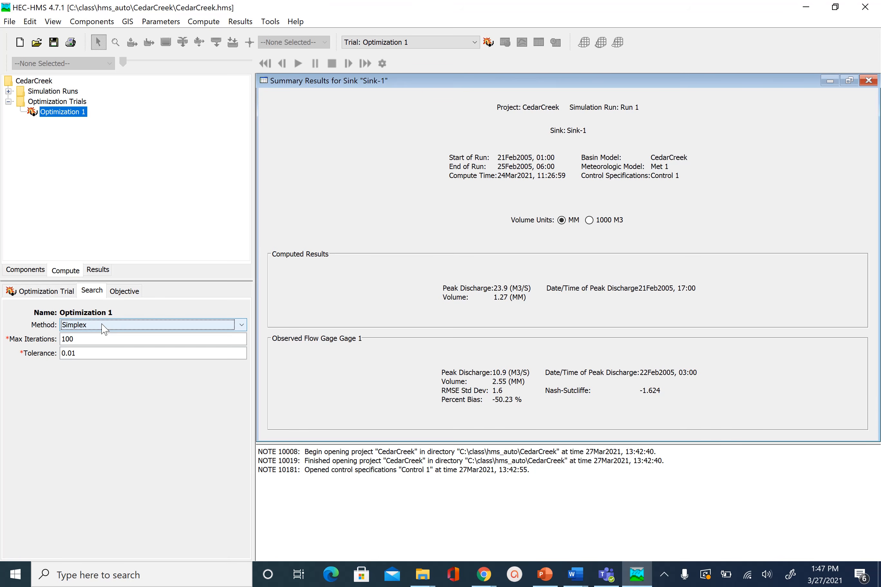
pyautogui.click(102, 325)
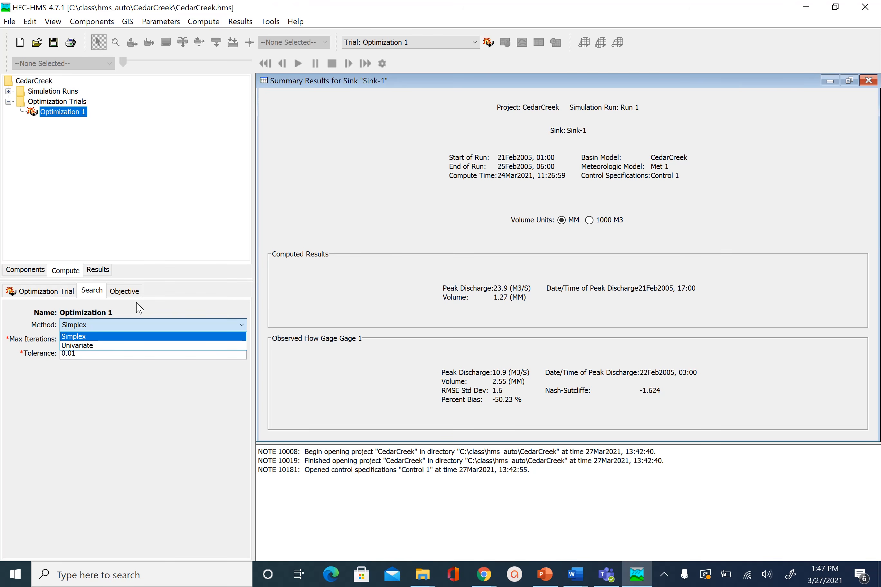
pyautogui.click(90, 337)
pyautogui.click(90, 339)
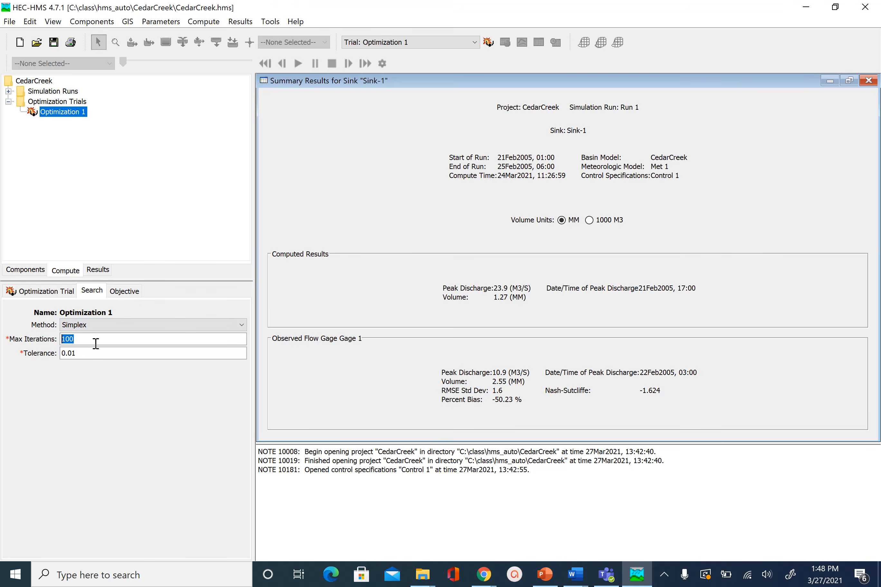
pyautogui.click(96, 340)
# - Set the objective of Optimization 1 to Minimization with the Peak-Weighted RMSE statistic
pyautogui.click(125, 291)
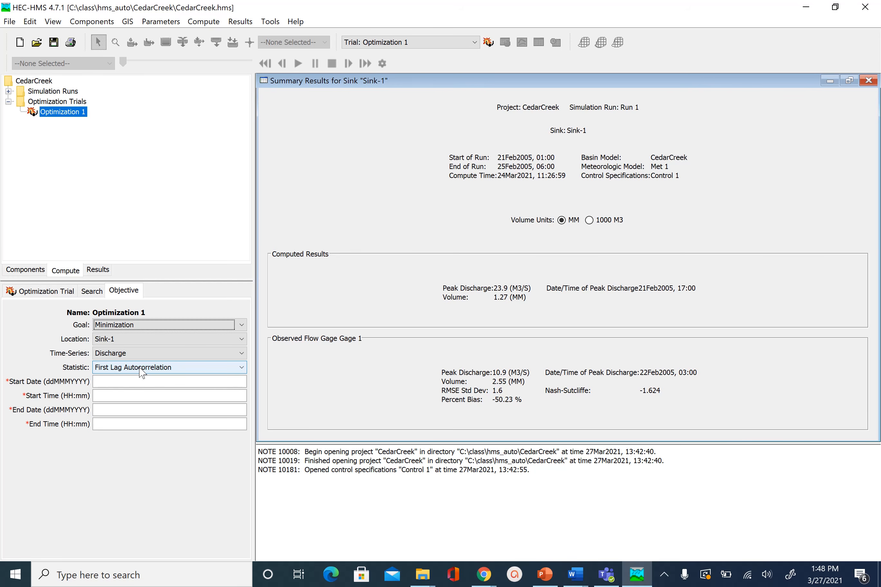
pyautogui.click(119, 325)
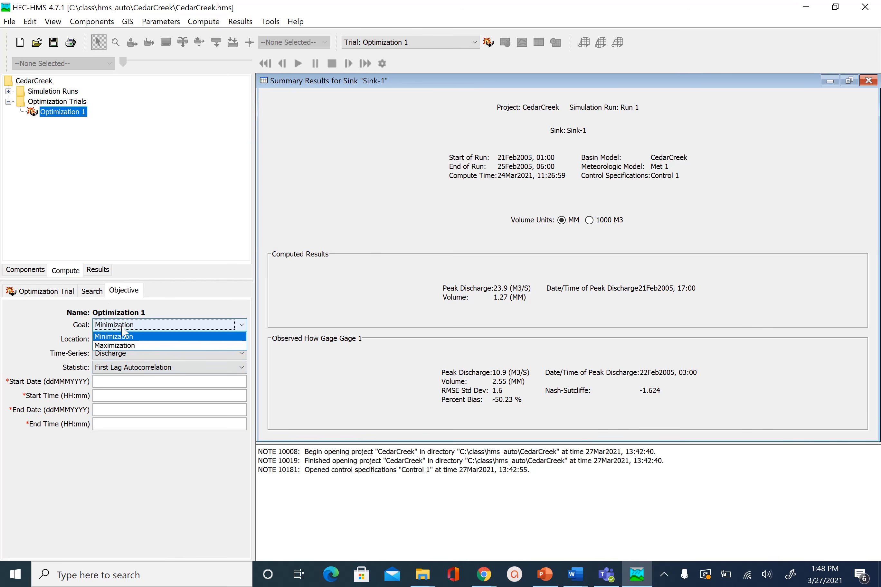
pyautogui.click(124, 335)
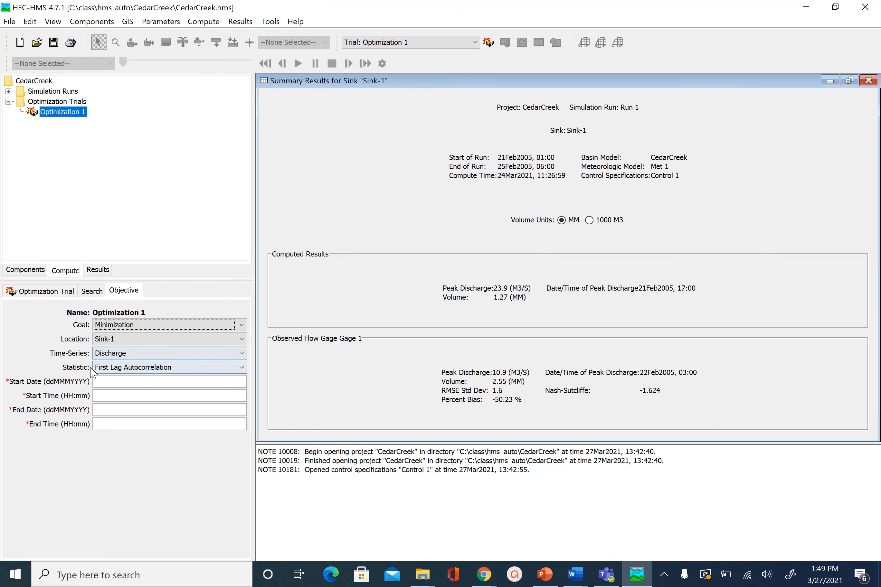
pyautogui.click(148, 369)
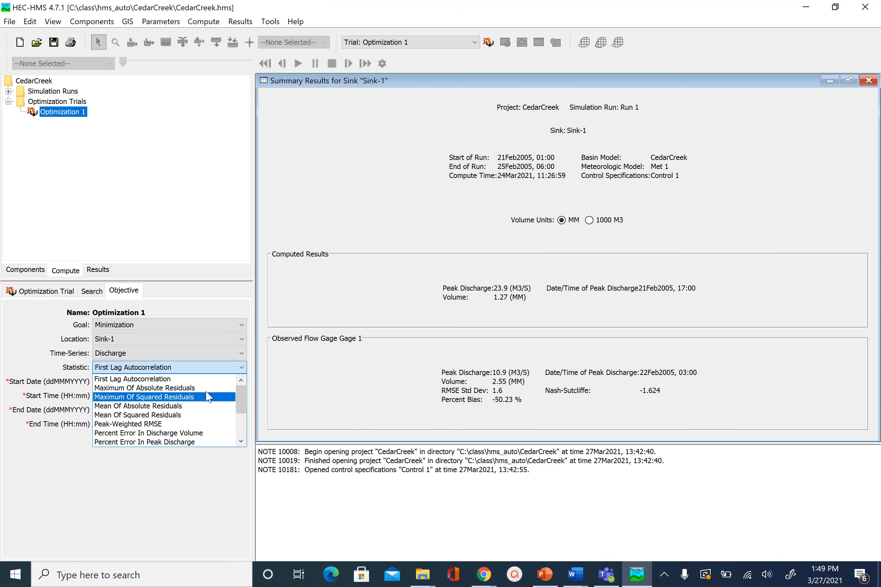
pyautogui.moveTo(239, 396); pyautogui.dragTo(243, 432)
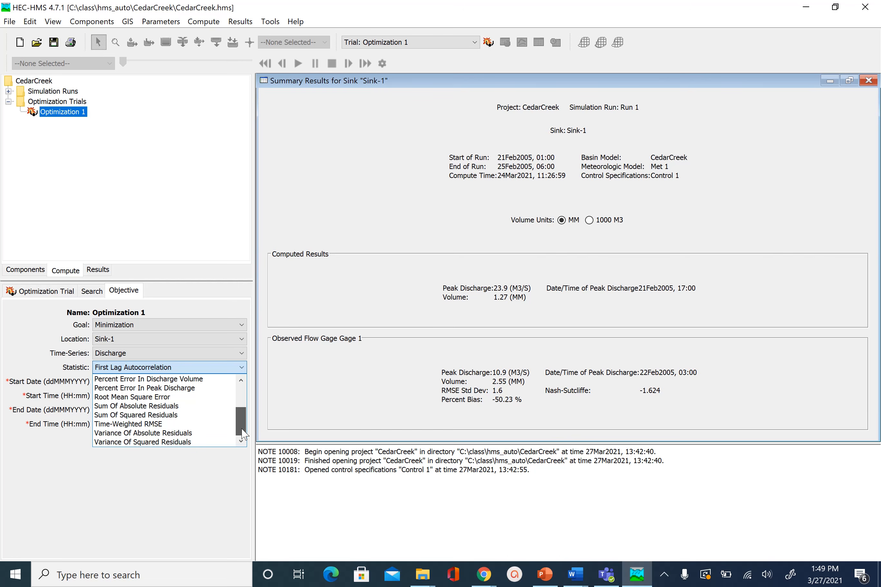
pyautogui.moveTo(242, 430); pyautogui.dragTo(239, 412)
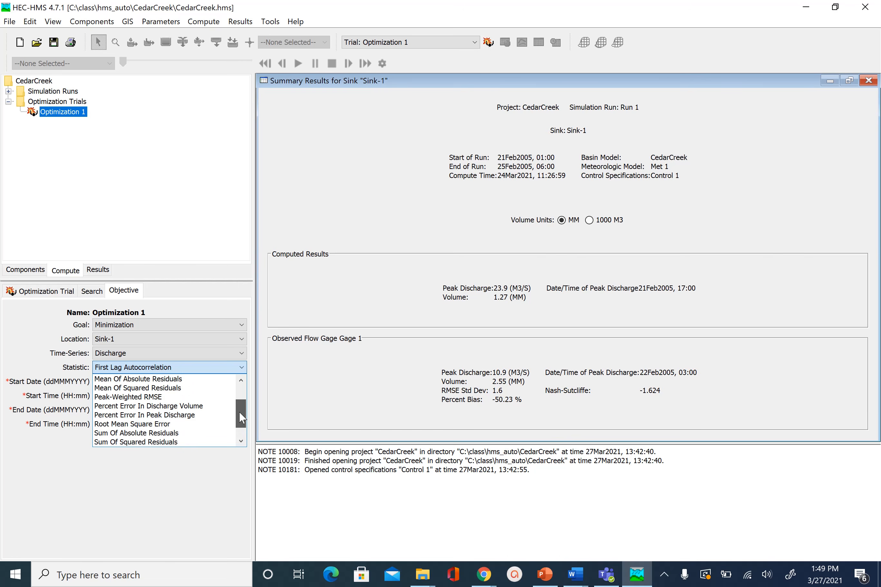
pyautogui.click(162, 397)
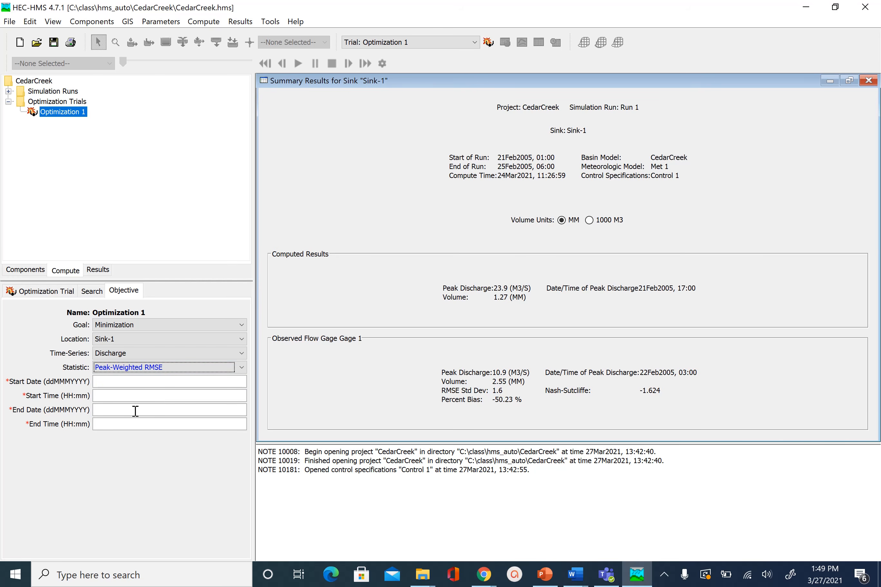
# - Set the objective's evaluation period from 21FEB2005 01:00 to 25FEB2005 06:00
pyautogui.click(132, 382)
pyautogui.write('21FEB2005')
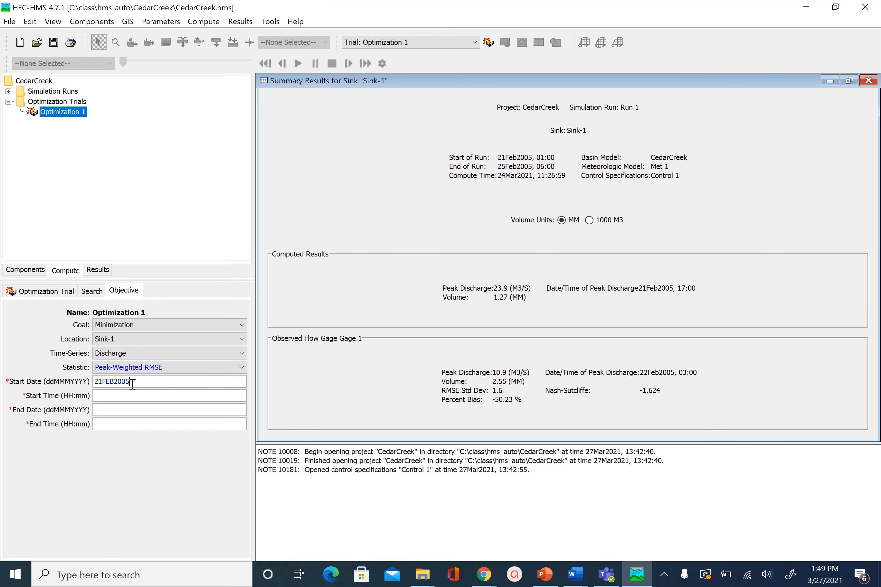
pyautogui.click(125, 395)
pyautogui.write('01:00')
pyautogui.click(132, 409)
pyautogui.write('25FEB2005')
pyautogui.click(131, 424)
pyautogui.write('06:00')
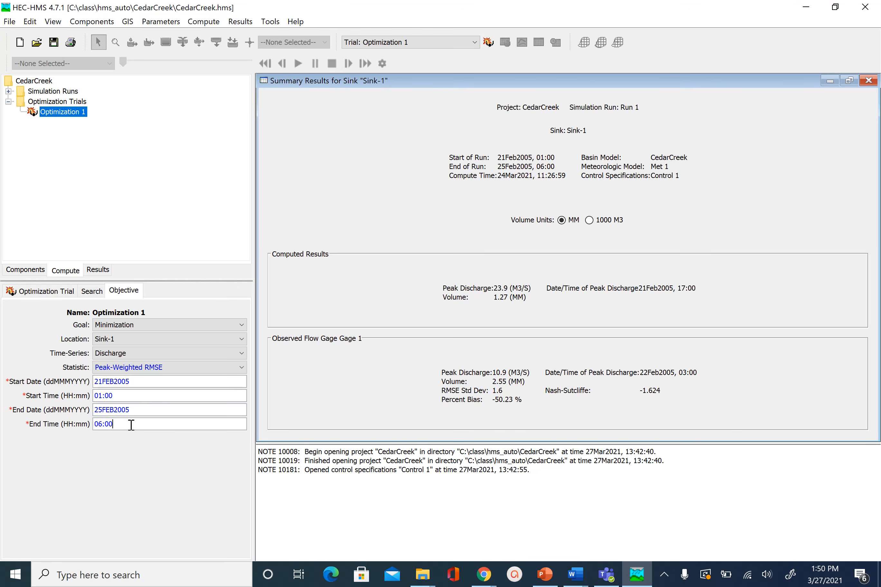
# - Review the trial period, objective and search settings of Optimization 1
pyautogui.click(87, 294)
pyautogui.click(58, 292)
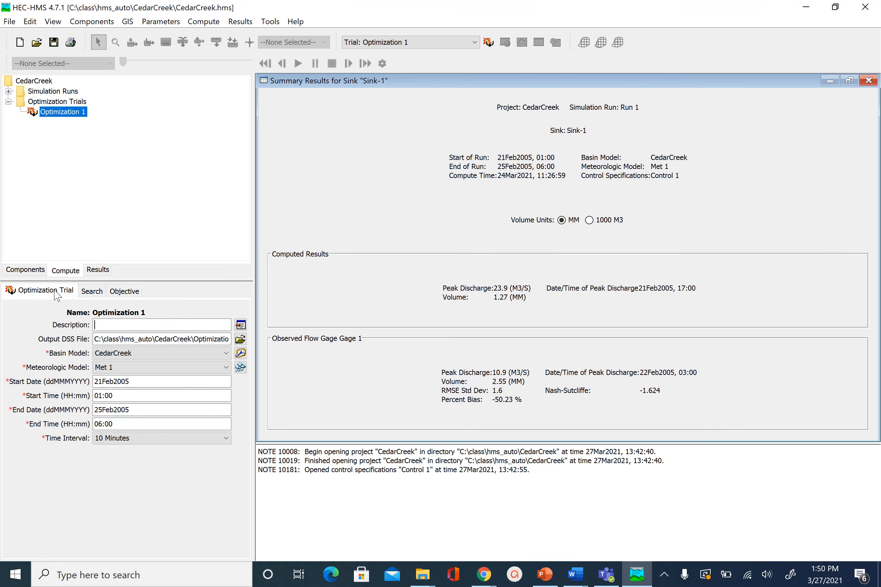
pyautogui.click(124, 291)
pyautogui.click(92, 294)
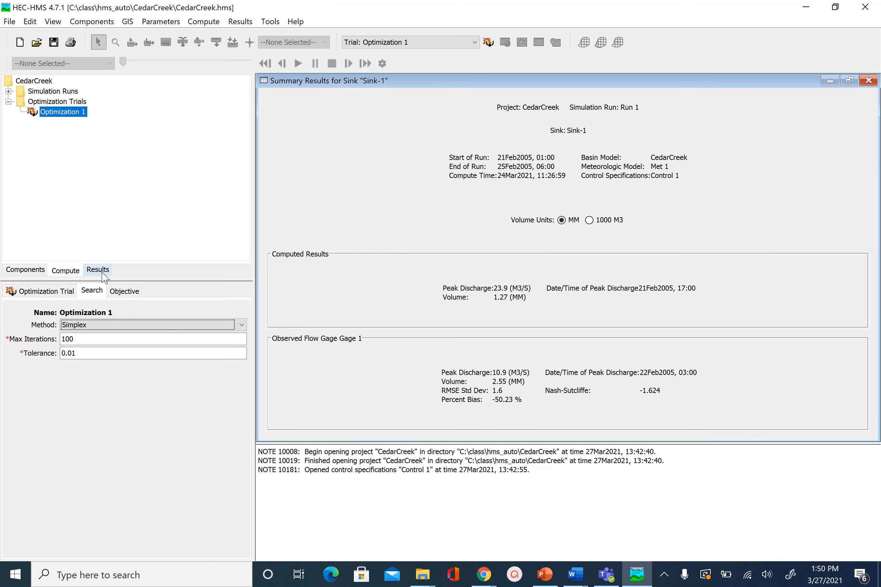
# - Add a parameter to Optimization 1 for all subbasins, using SCS Curve Number - Curve Number Scale Factor
pyautogui.rightClick(55, 114)
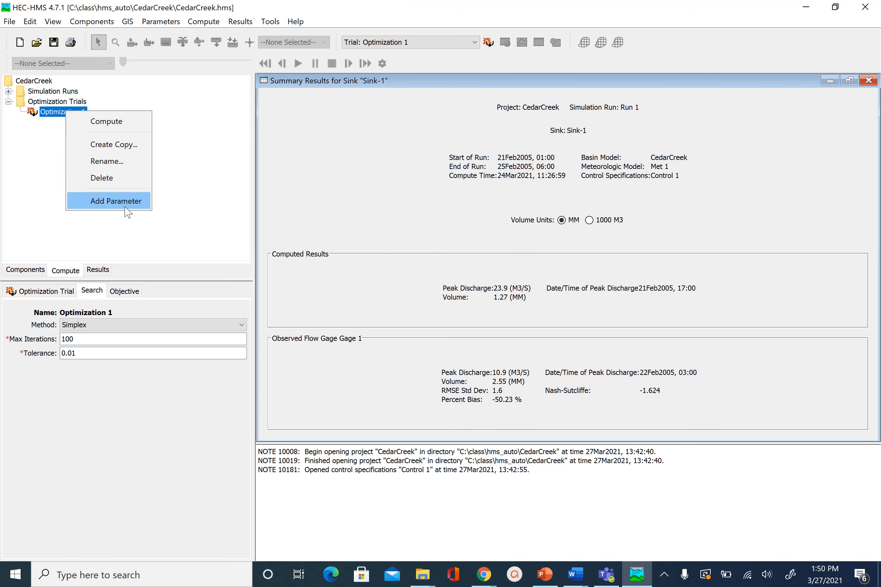
pyautogui.click(116, 201)
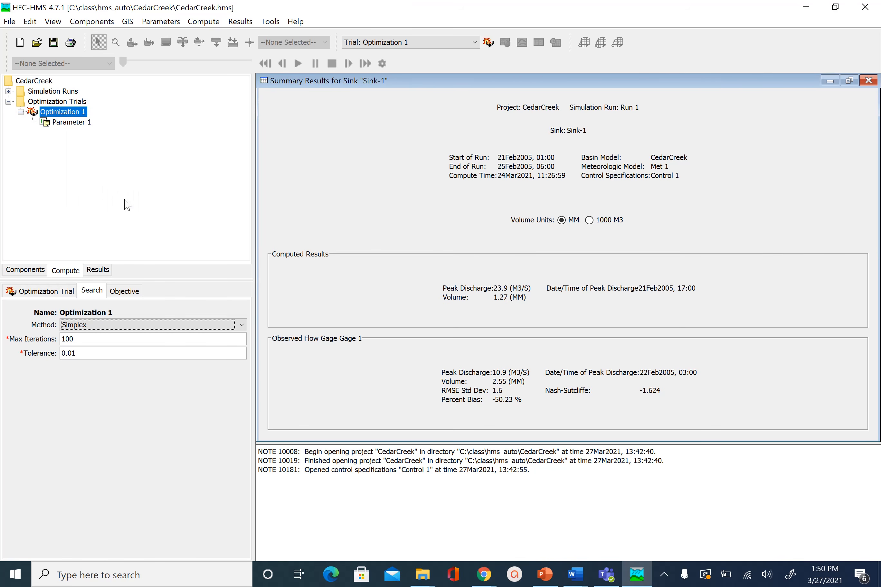
pyautogui.click(73, 122)
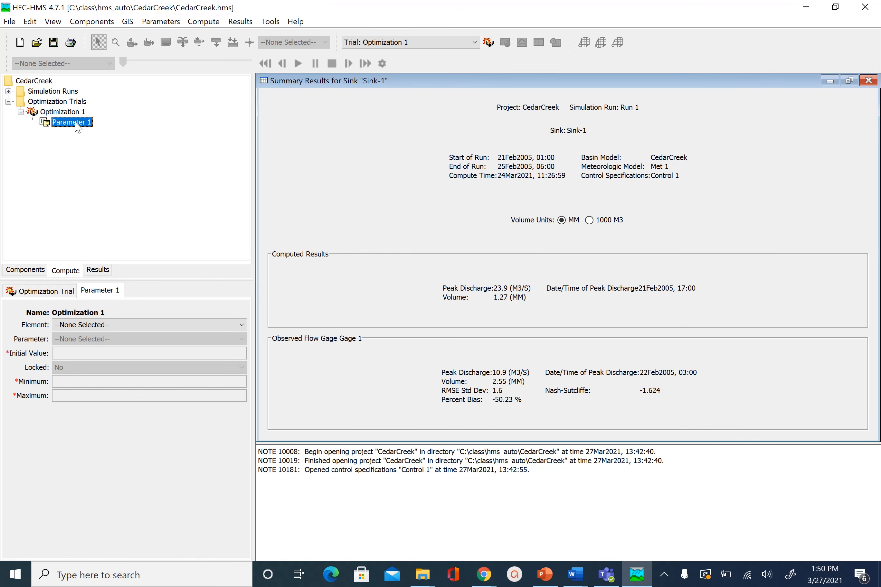
pyautogui.click(132, 327)
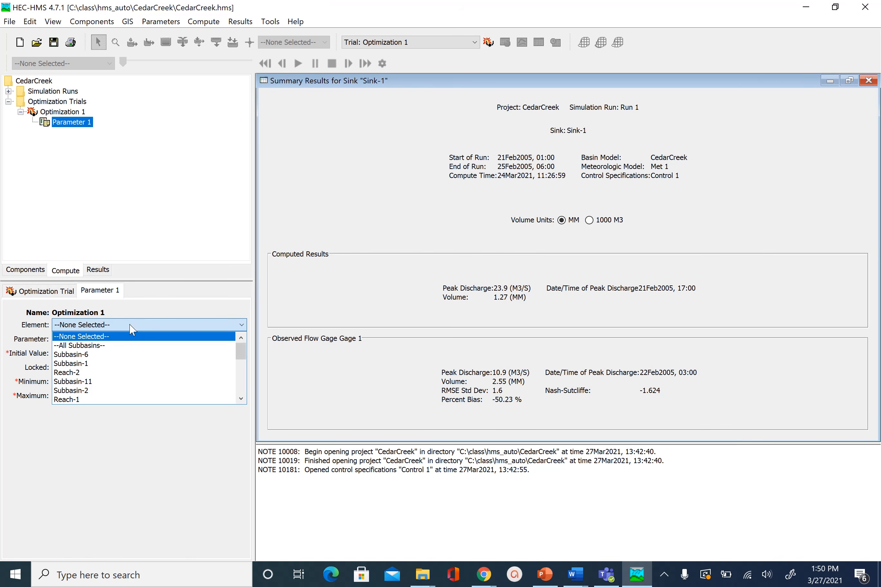
pyautogui.click(113, 346)
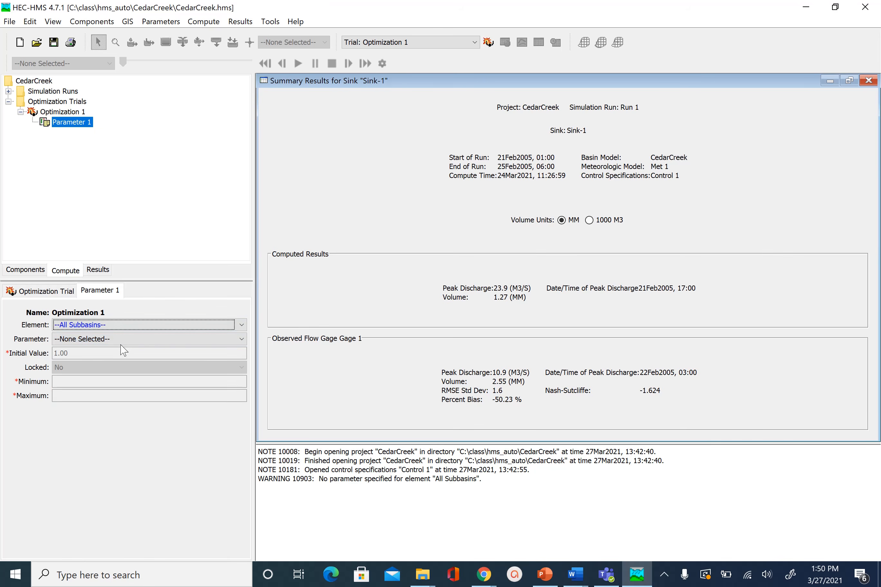
pyautogui.click(111, 341)
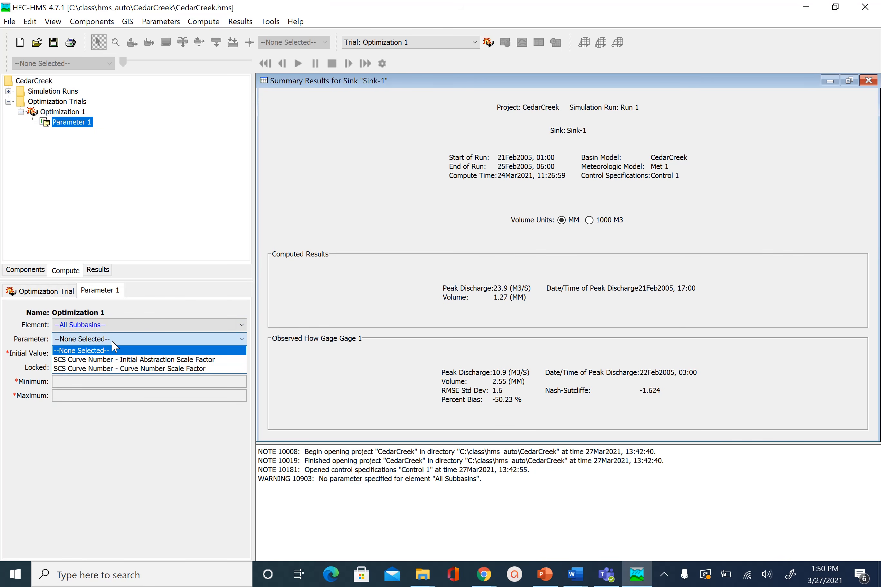
pyautogui.click(137, 368)
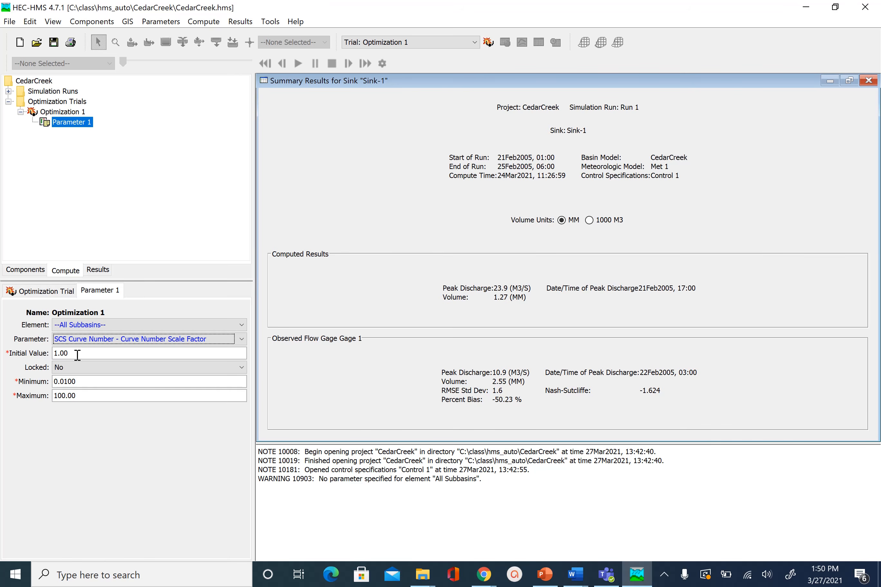
# - Edit the minimum and maximum limits of the curve number scale factor in Parameter 1
pyautogui.click(86, 379)
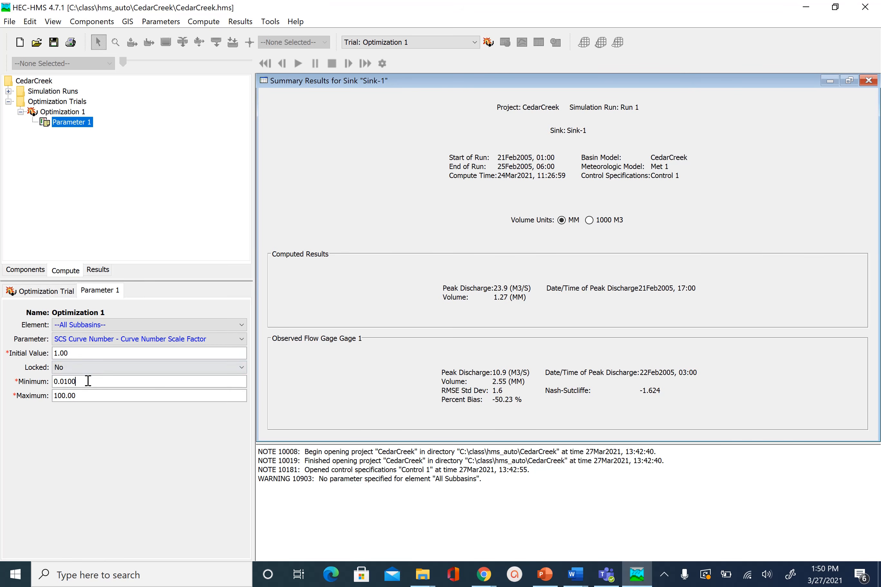
pyautogui.moveTo(119, 380); pyautogui.dragTo(2, 384)
pyautogui.click(107, 399)
pyautogui.moveTo(86, 393); pyautogui.dragTo(54, 396)
pyautogui.write('1')
pyautogui.click(245, 381)
pyautogui.press('BackSpace')
pyautogui.press('BackSpace')
pyautogui.press('BackSpace')
pyautogui.press('BackSpace')
pyautogui.press('BackSpace')
# - Review the search and objective settings of Optimization 1 and look at the available compute commands
pyautogui.click(74, 115)
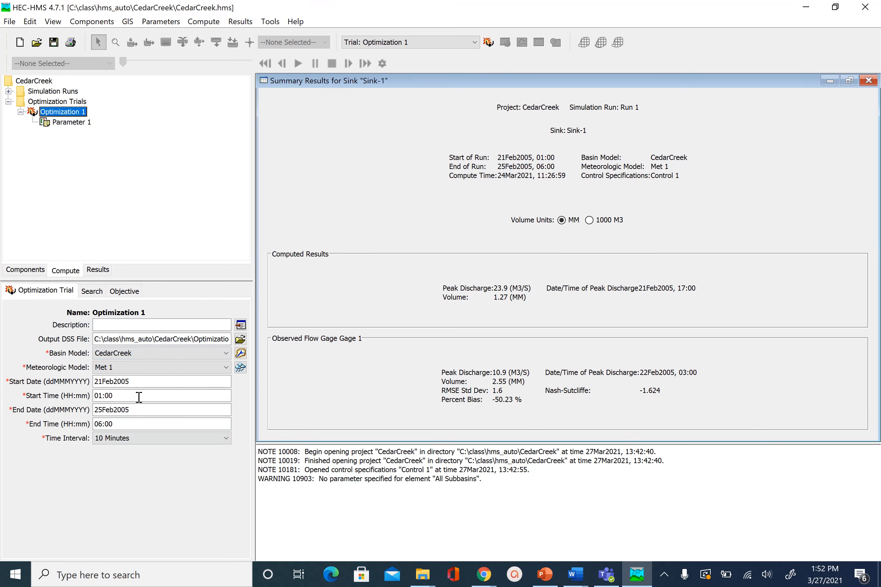
pyautogui.click(92, 293)
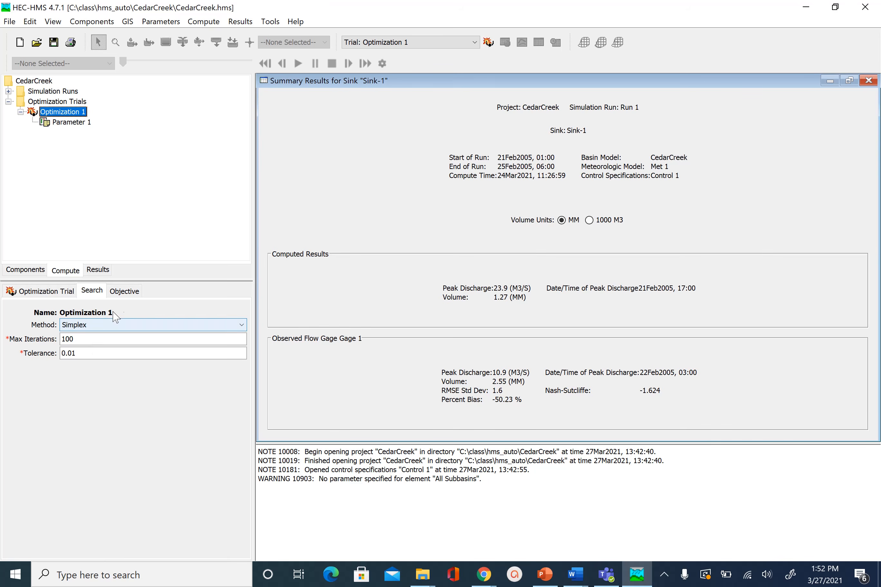
pyautogui.click(124, 295)
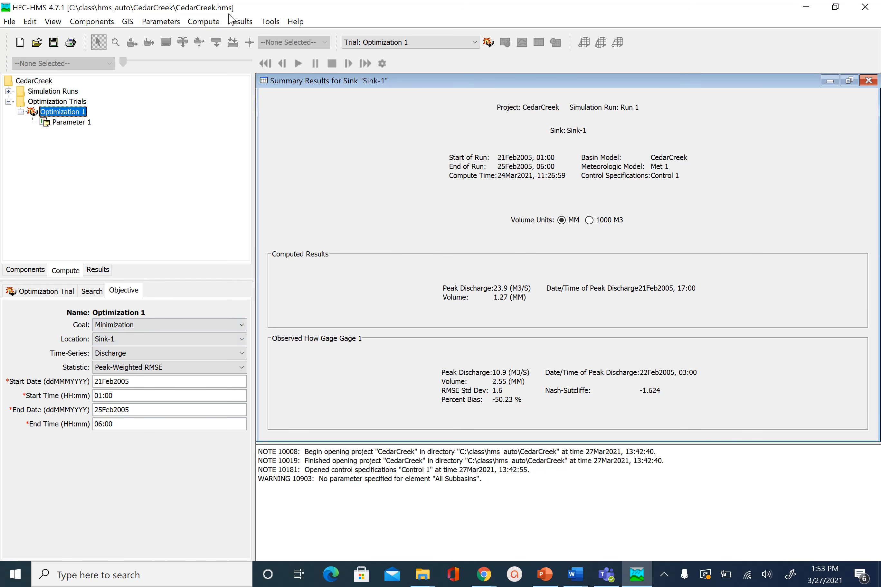
pyautogui.click(204, 23)
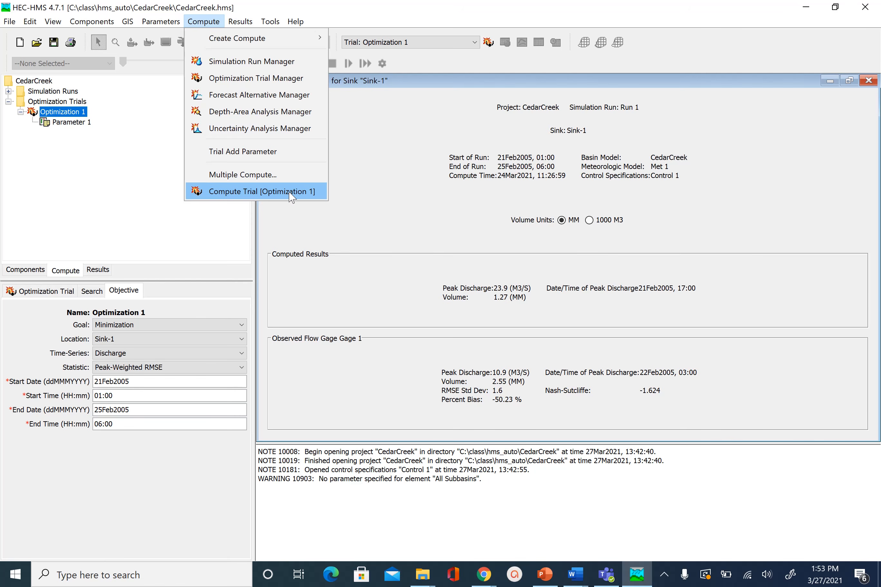
pyautogui.click(367, 15)
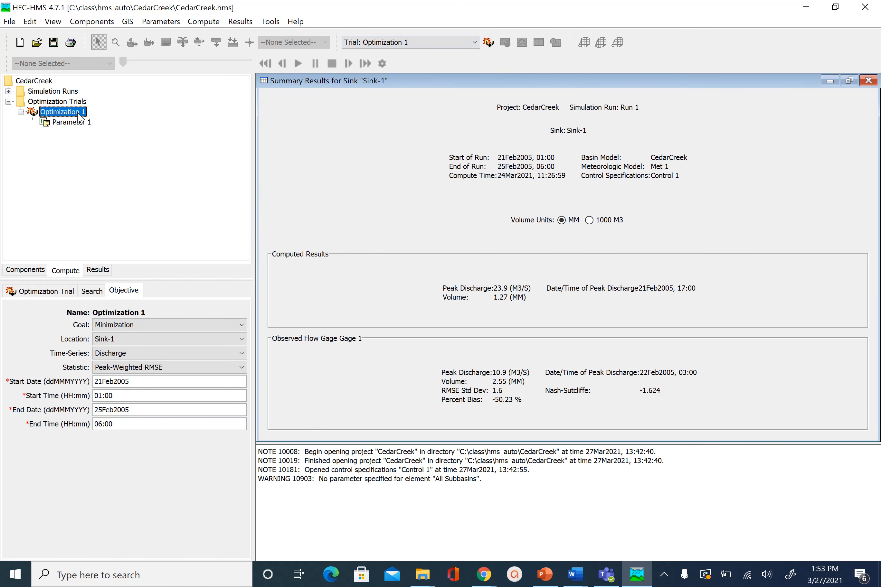
# - Try to compute Optimization 1, and add a second parameter to the trial
pyautogui.click(488, 42)
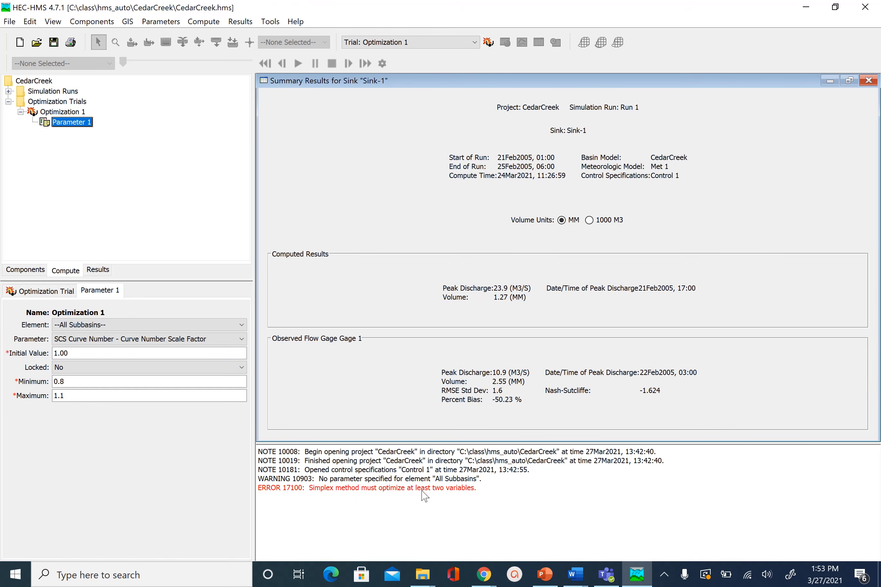
pyautogui.click(80, 112)
pyautogui.rightClick(81, 112)
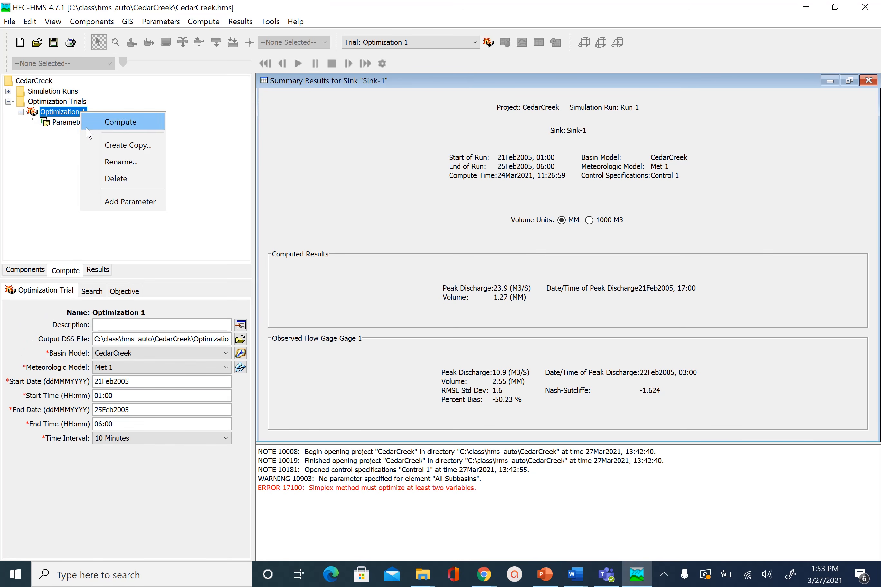
pyautogui.click(137, 202)
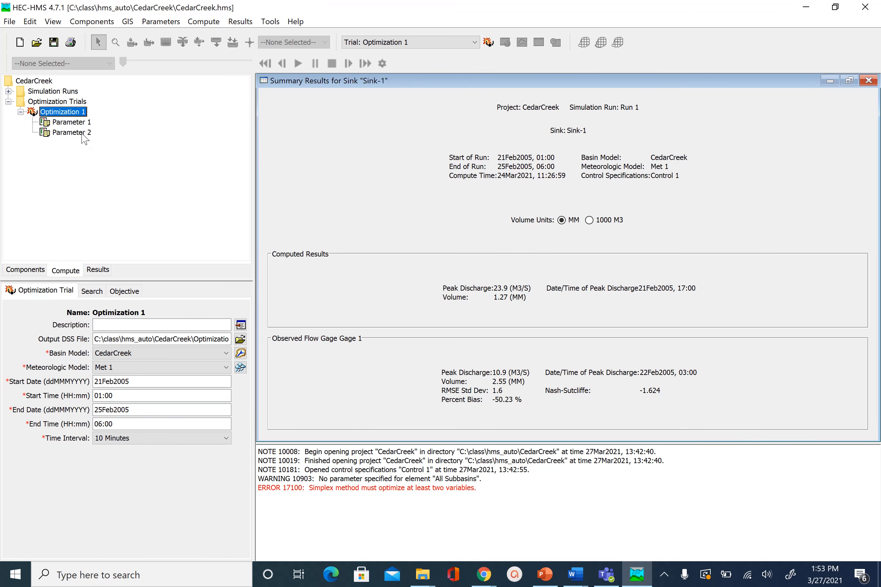
# - Assign Parameter 2 to element Reach-1 with Muskingum - K as its parameter
pyautogui.click(81, 132)
pyautogui.click(135, 325)
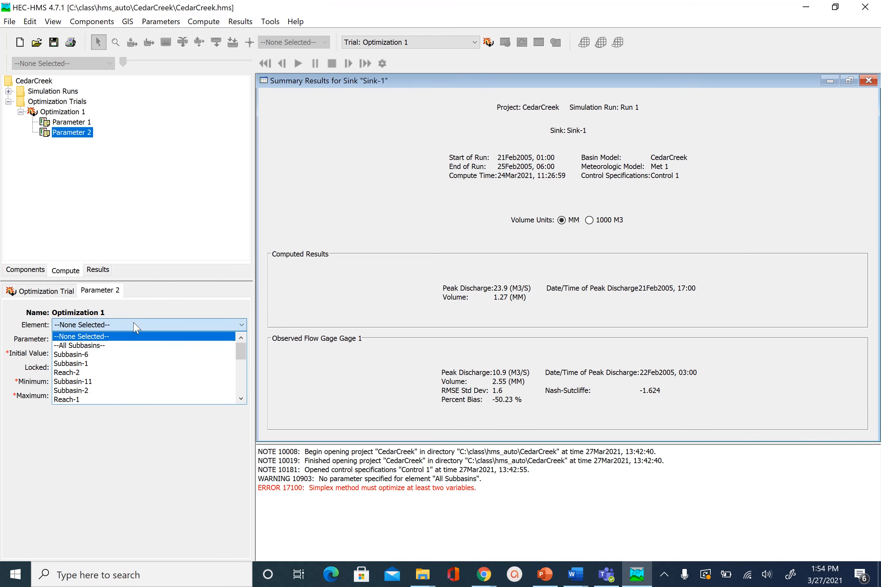
pyautogui.click(84, 400)
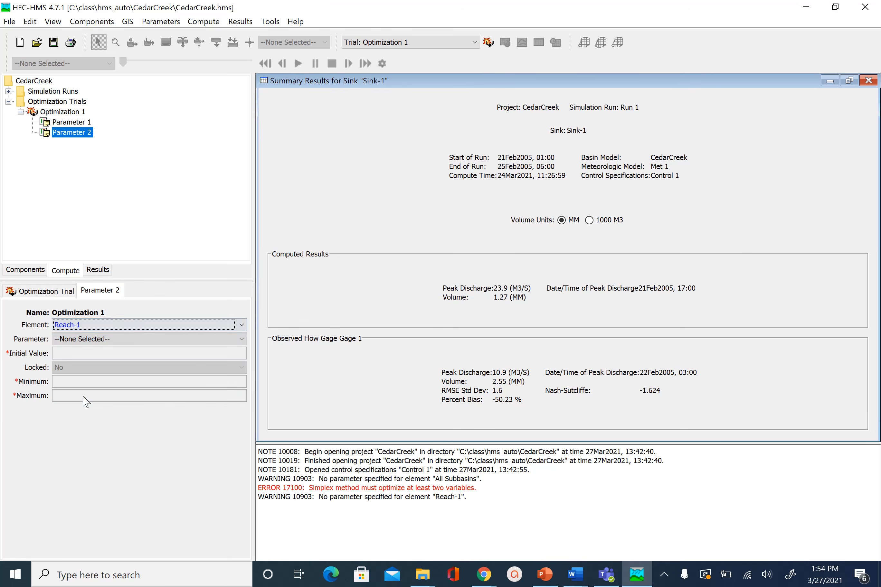
pyautogui.click(95, 339)
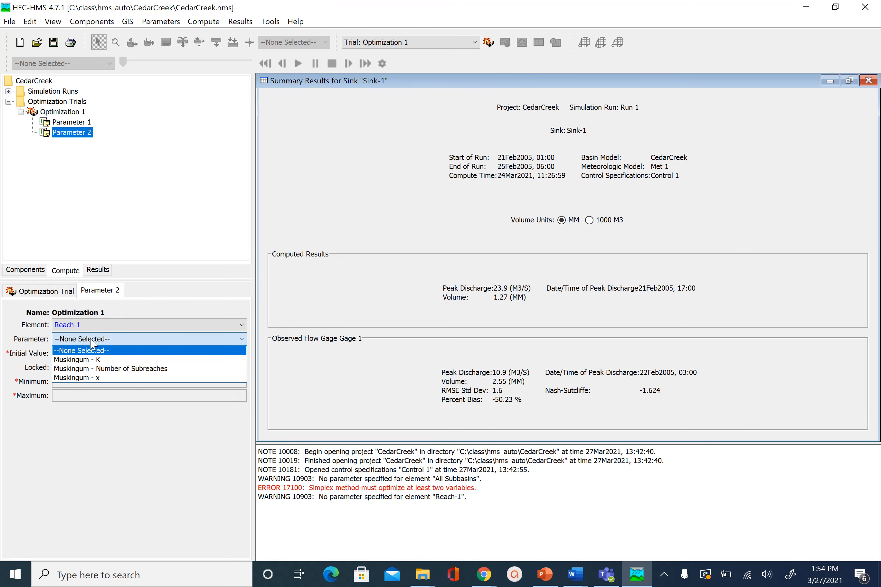
pyautogui.click(107, 360)
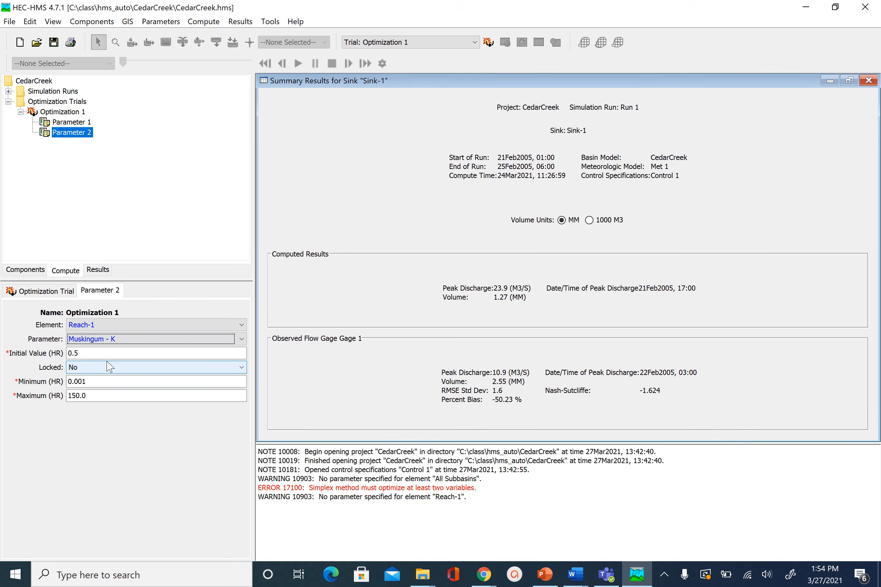
# - Set Parameter 2's Muskingum K limits to a minimum of 0.5 HR and a maximum of 6 HR, with Locked set to No
pyautogui.click(109, 358)
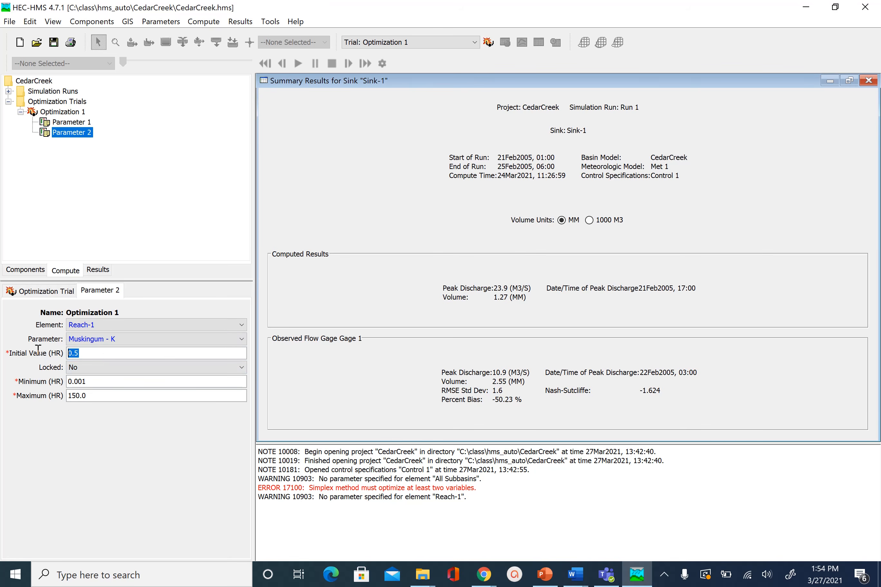
pyautogui.click(105, 381)
pyautogui.write('1')
pyautogui.write('5')
pyautogui.click(111, 395)
pyautogui.write('6')
pyautogui.click(90, 394)
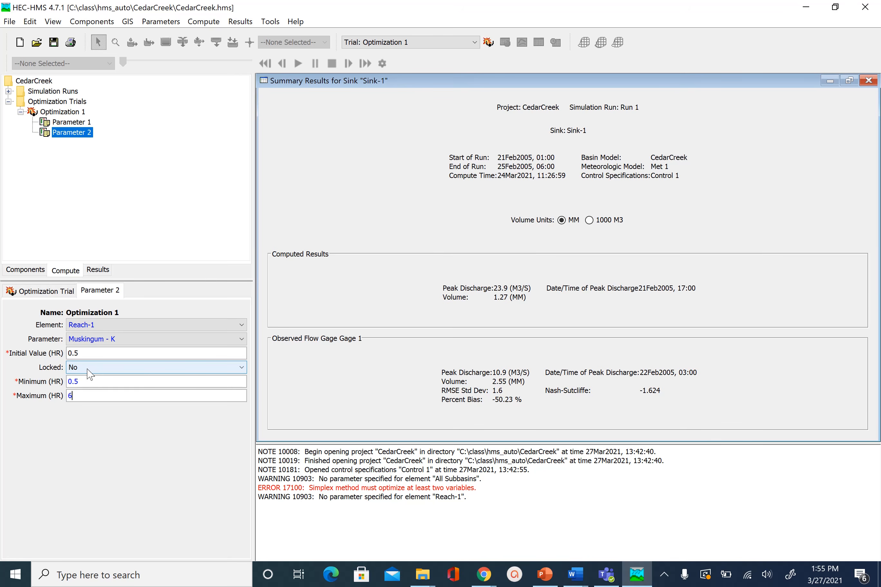
pyautogui.click(89, 373)
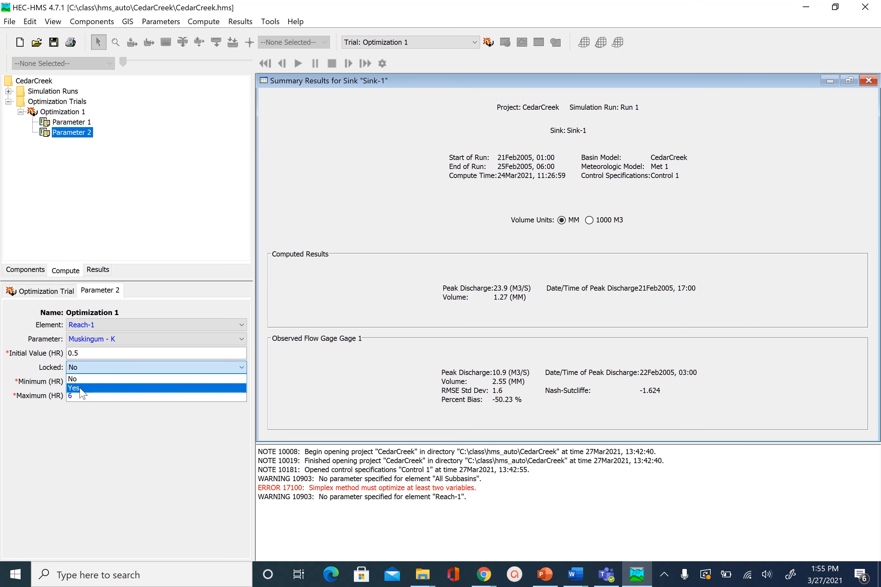
pyautogui.click(86, 369)
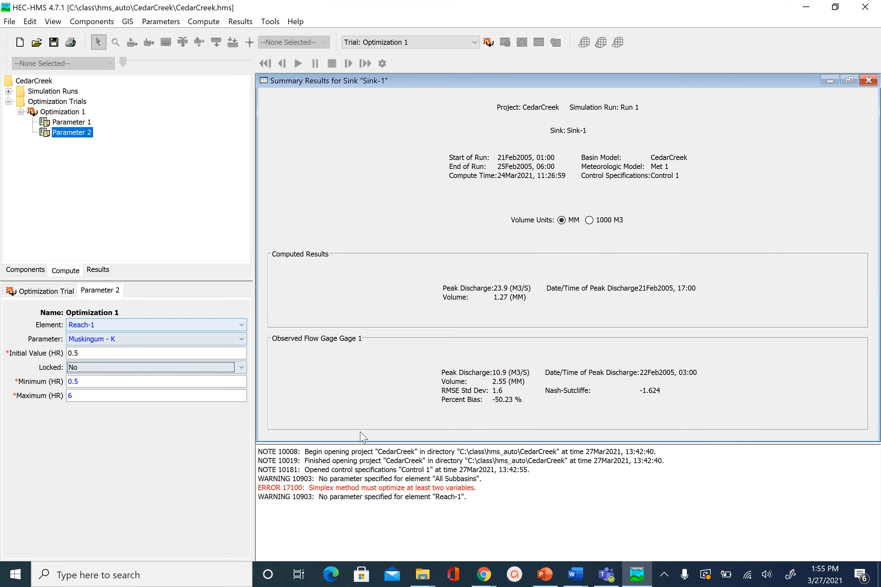
pyautogui.click(80, 123)
pyautogui.click(80, 133)
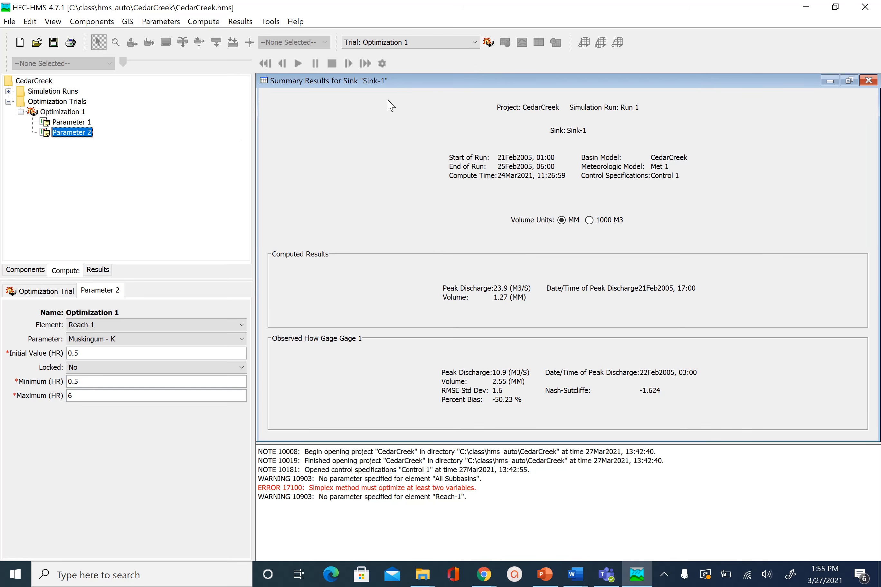
# - Compute Optimization 1 and open its Optimized Parameters results table
pyautogui.click(487, 43)
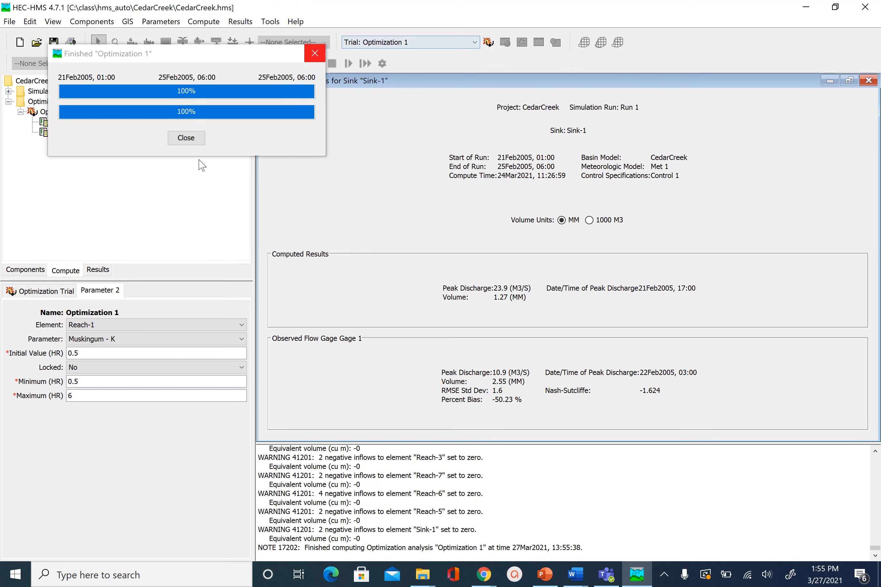
pyautogui.click(189, 140)
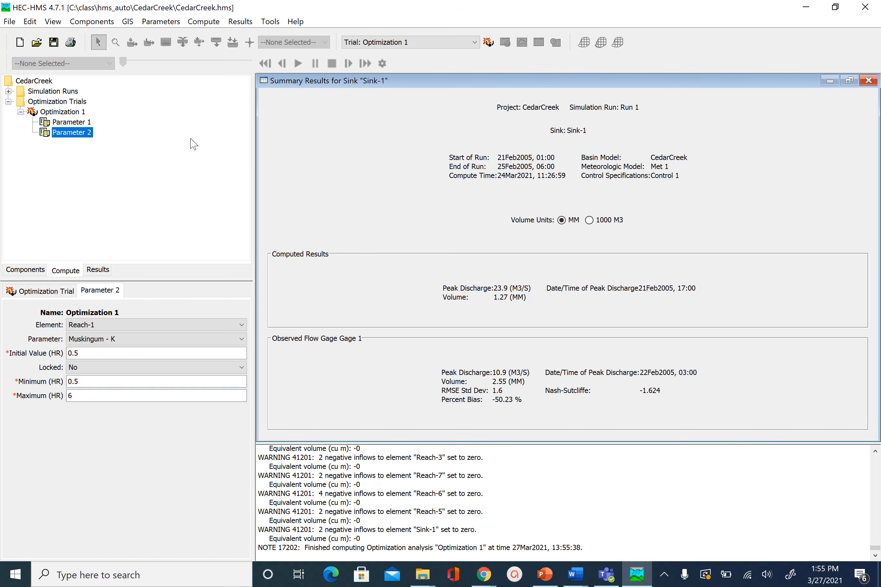
pyautogui.click(99, 270)
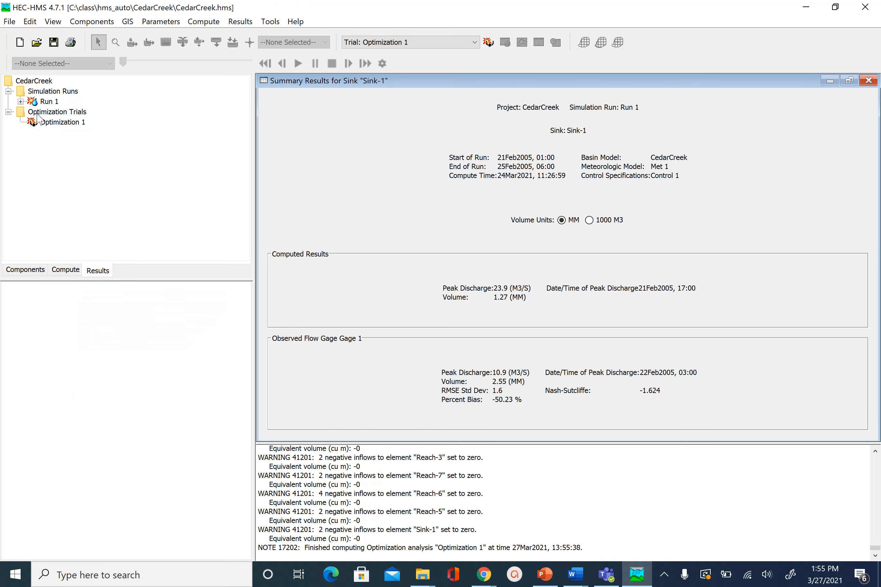
pyautogui.doubleClick(68, 123)
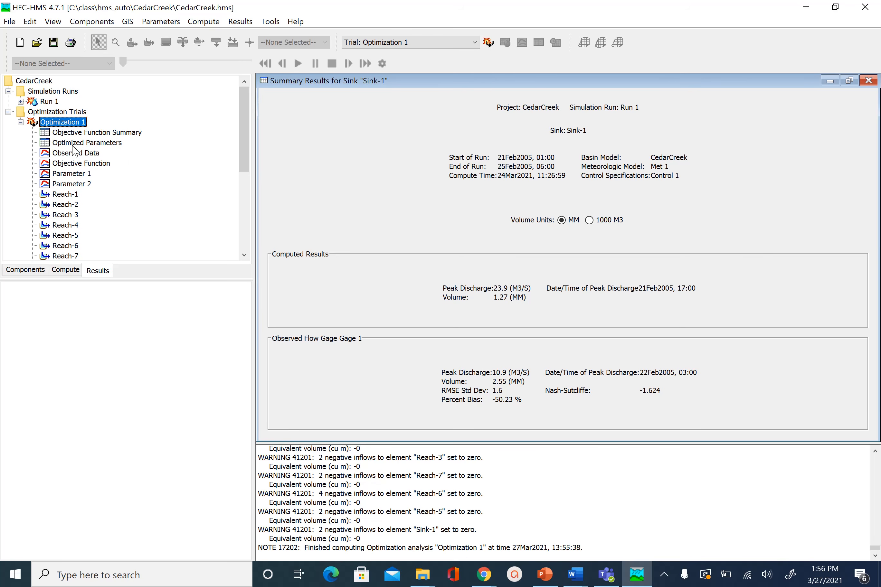
pyautogui.click(73, 146)
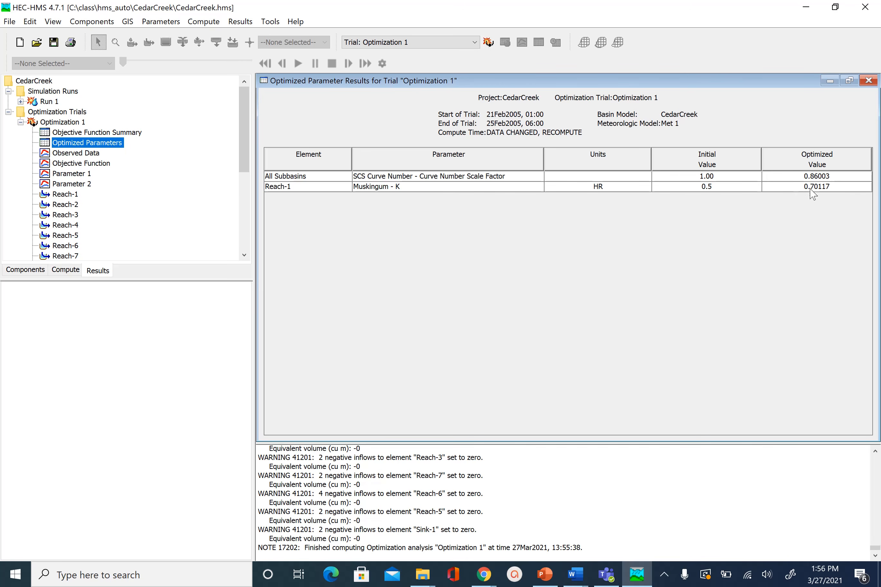
# - Review the Observed Data, Objective Function, Parameter 1 and Parameter 2 result plots of Optimization 1
pyautogui.click(85, 153)
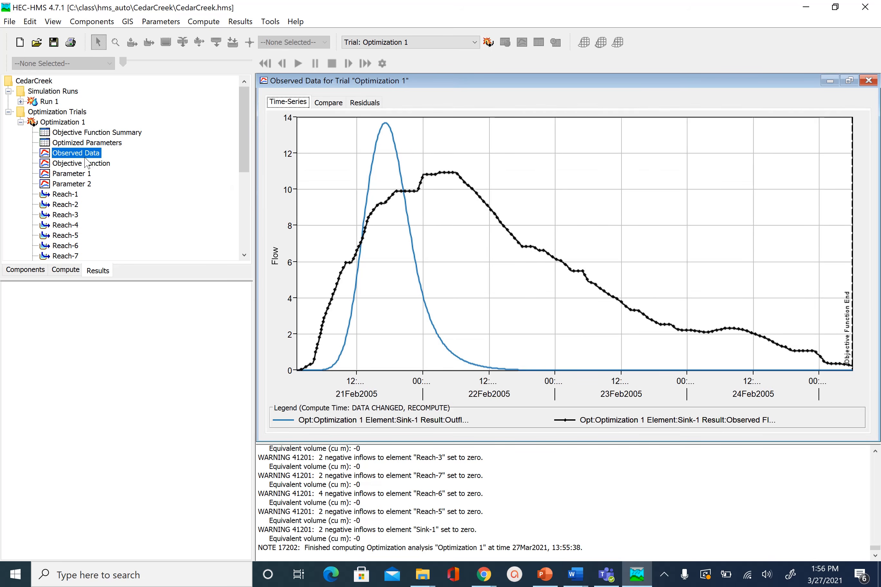
pyautogui.click(86, 164)
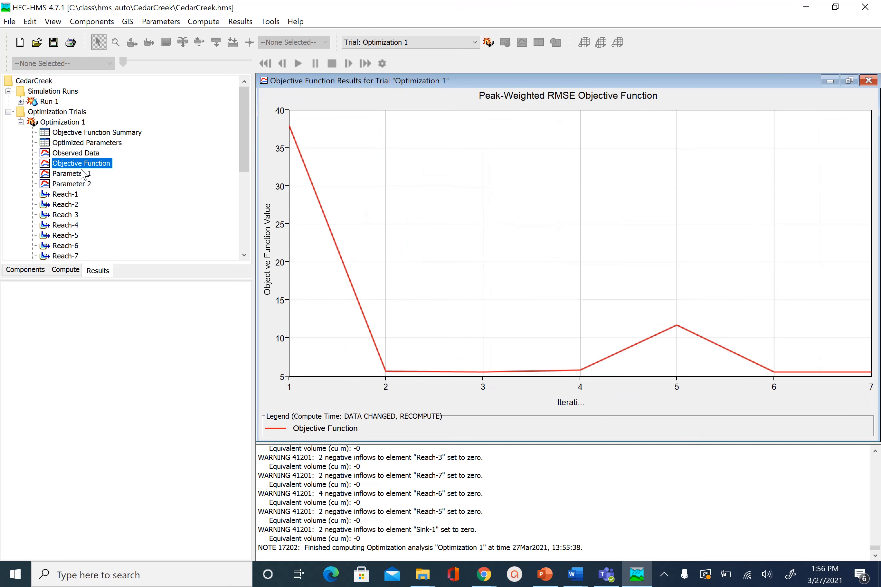
pyautogui.click(81, 174)
pyautogui.click(83, 181)
pyautogui.click(85, 163)
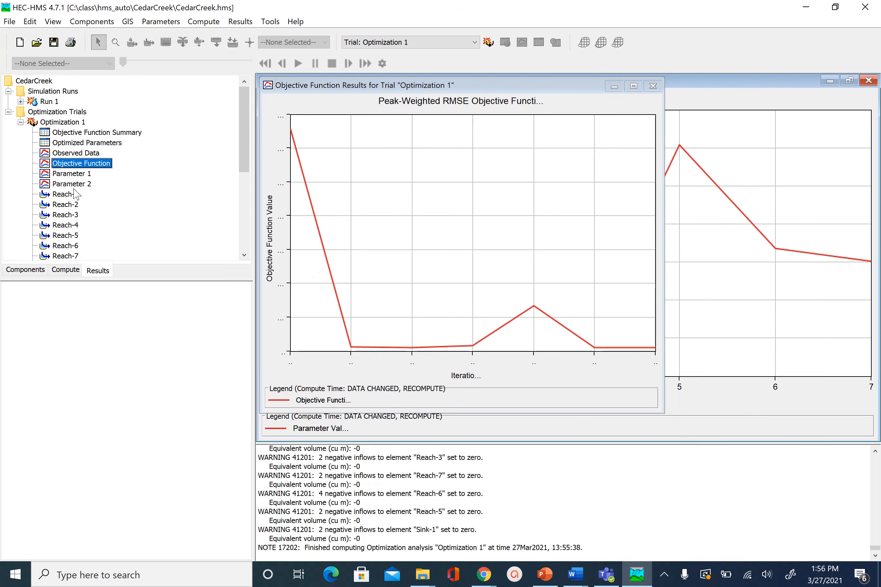
pyautogui.click(75, 176)
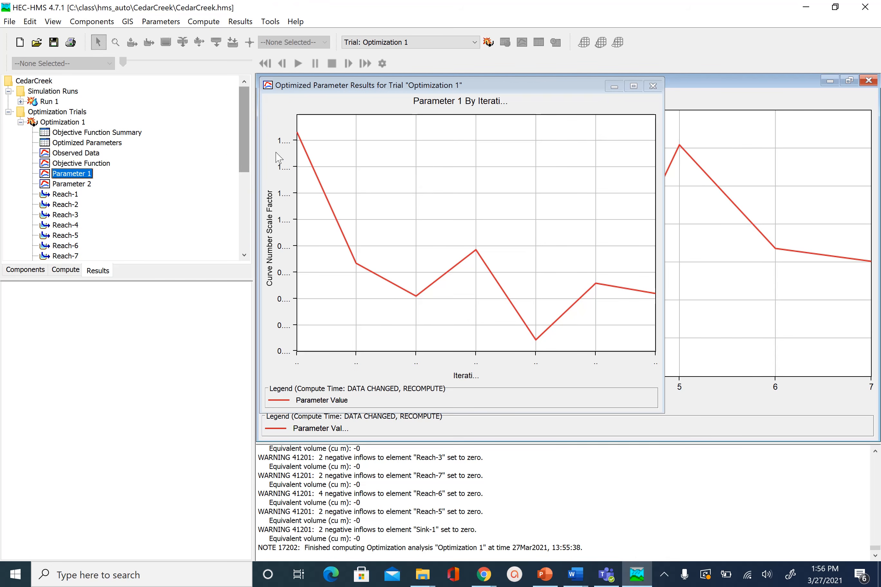
pyautogui.click(75, 185)
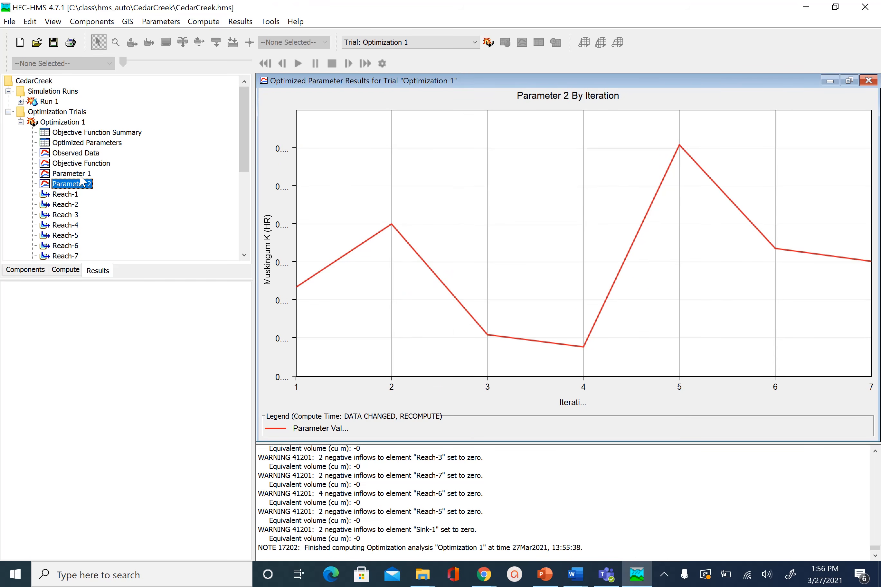
pyautogui.click(88, 154)
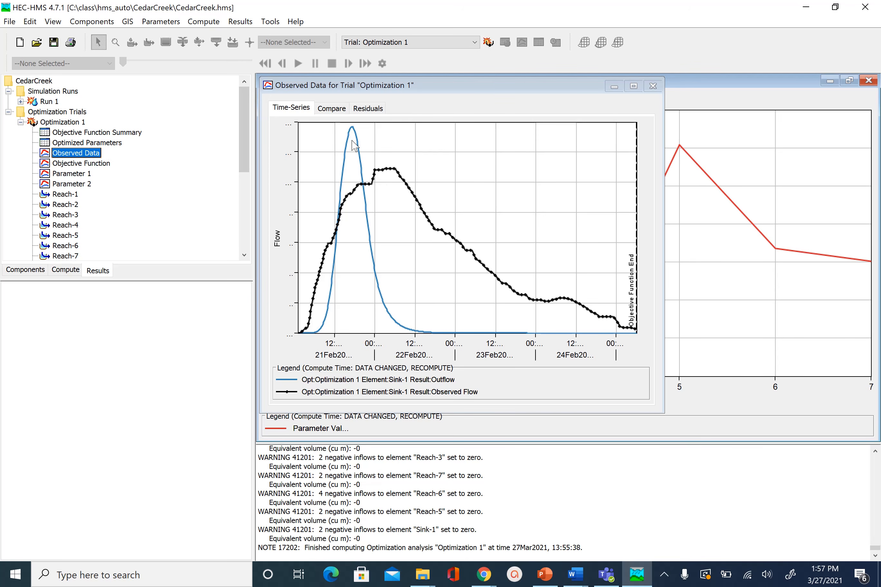
pyautogui.click(633, 87)
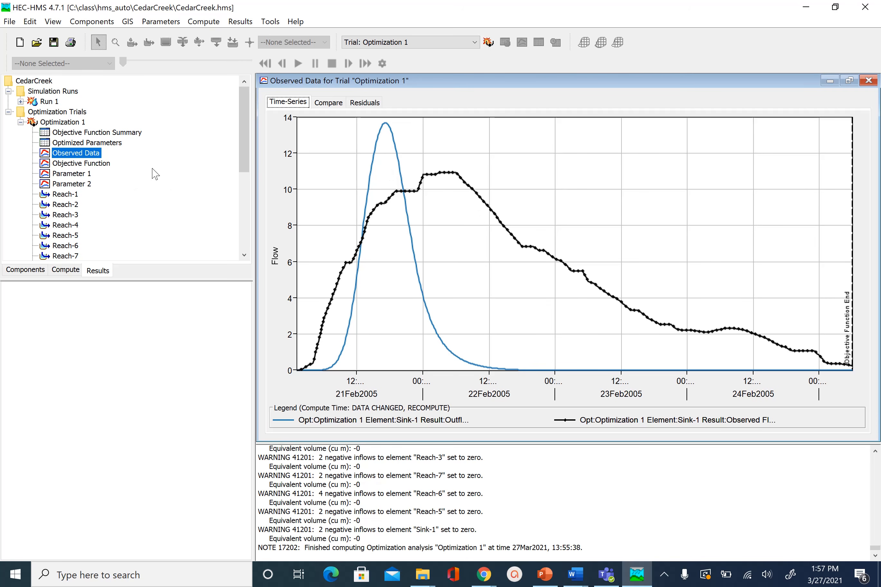
# - Open the Summary Table for Sink-1 in the Optimization 1 results
pyautogui.moveTo(248, 134); pyautogui.dragTo(254, 163)
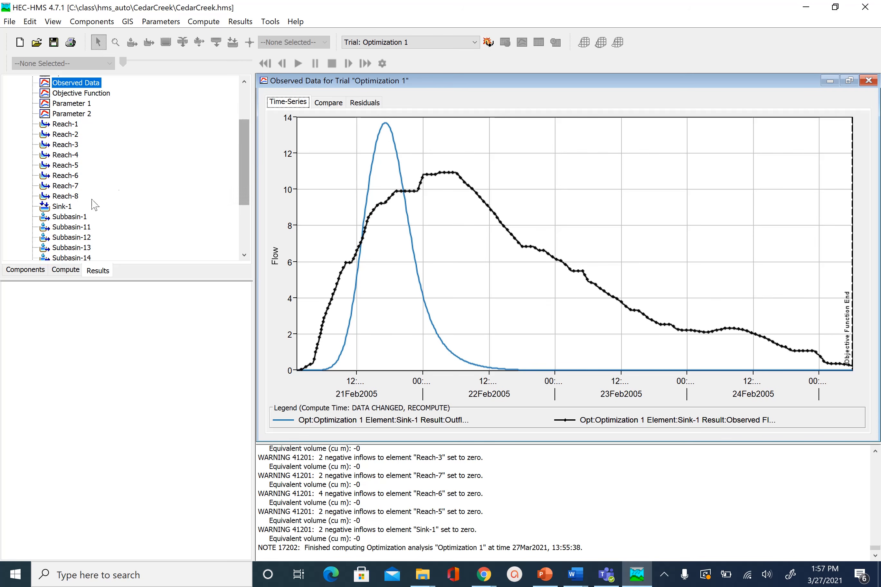
pyautogui.click(65, 207)
pyautogui.click(110, 227)
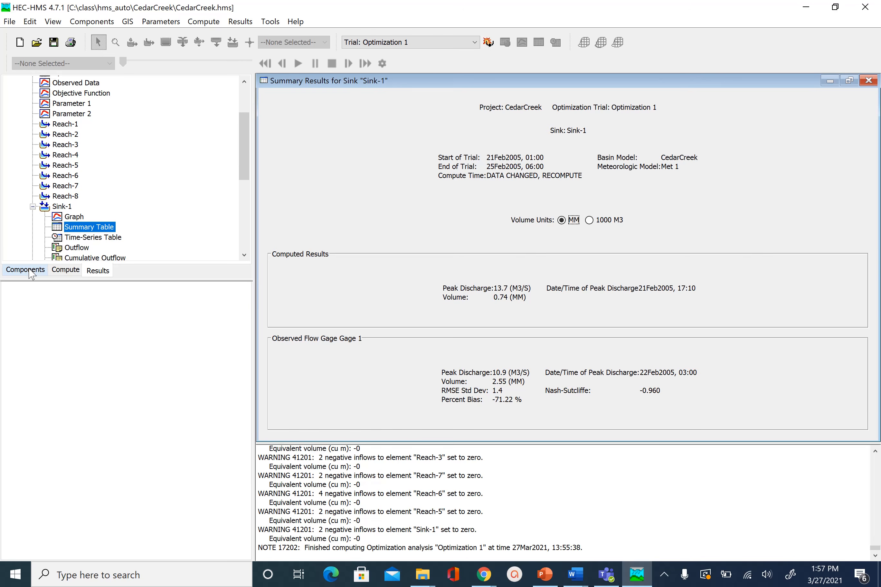
# - Add a third parameter to Optimization 1 and re-enter 0.5 HR as Parameter 2's minimum
pyautogui.click(63, 272)
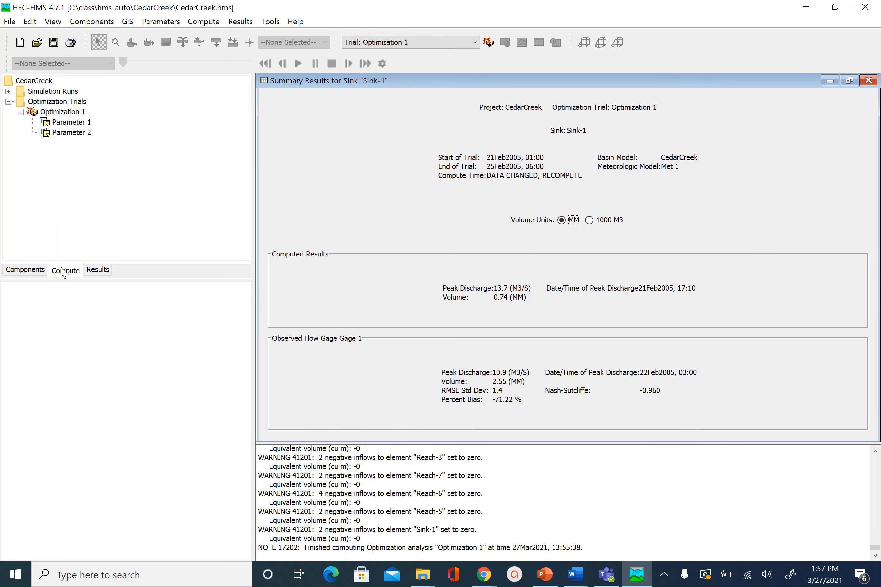
pyautogui.rightClick(88, 135)
pyautogui.click(131, 142)
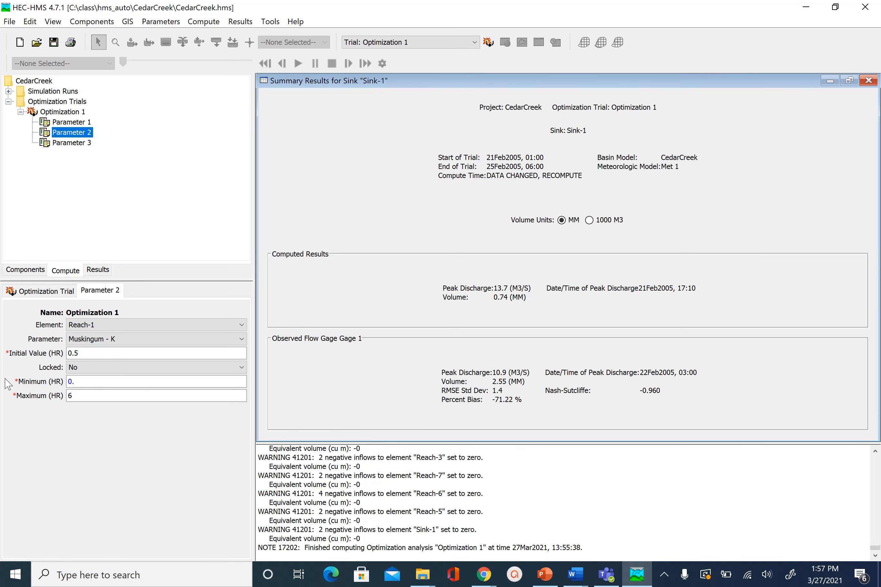
pyautogui.write('5')
pyautogui.press('Tab')
# - Assign Parameter 3 to element Reach-2 with Muskingum - K as its parameter
pyautogui.click(87, 144)
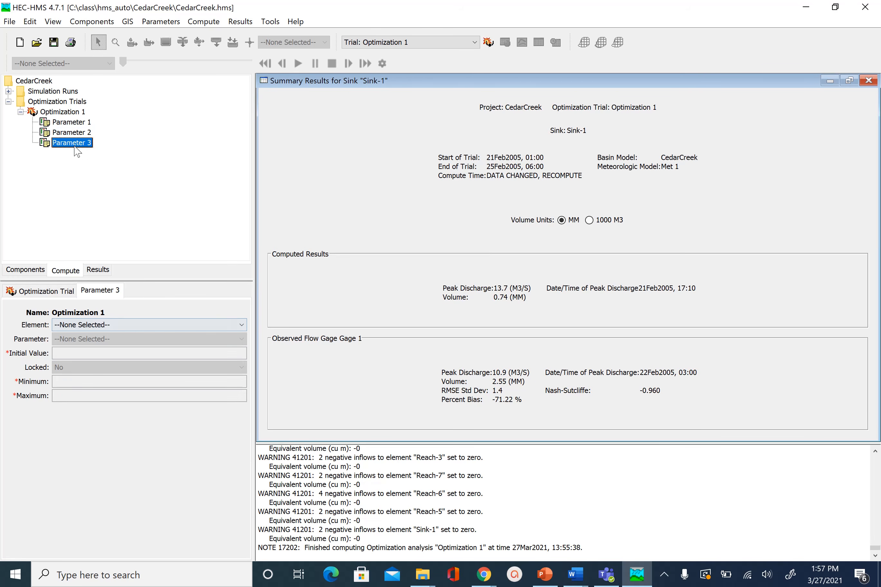
pyautogui.click(106, 326)
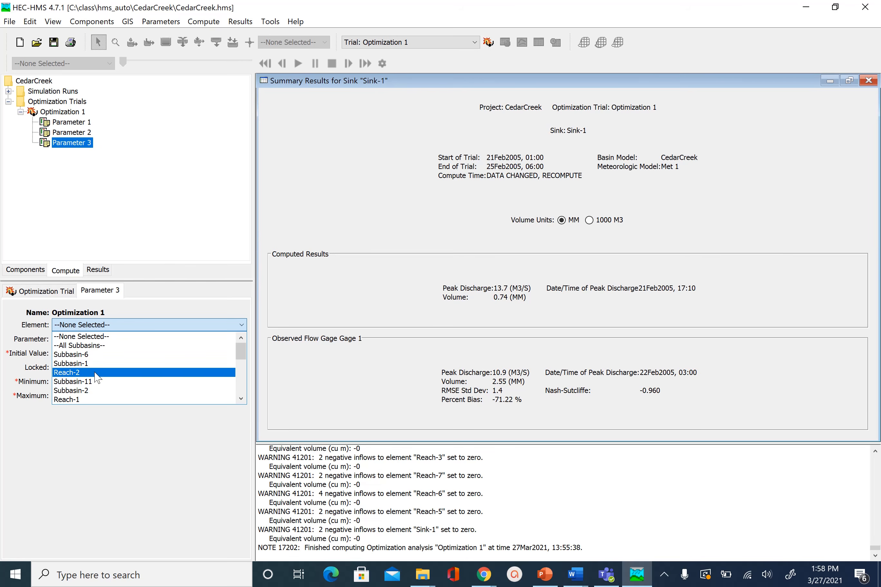
pyautogui.click(98, 375)
pyautogui.click(117, 338)
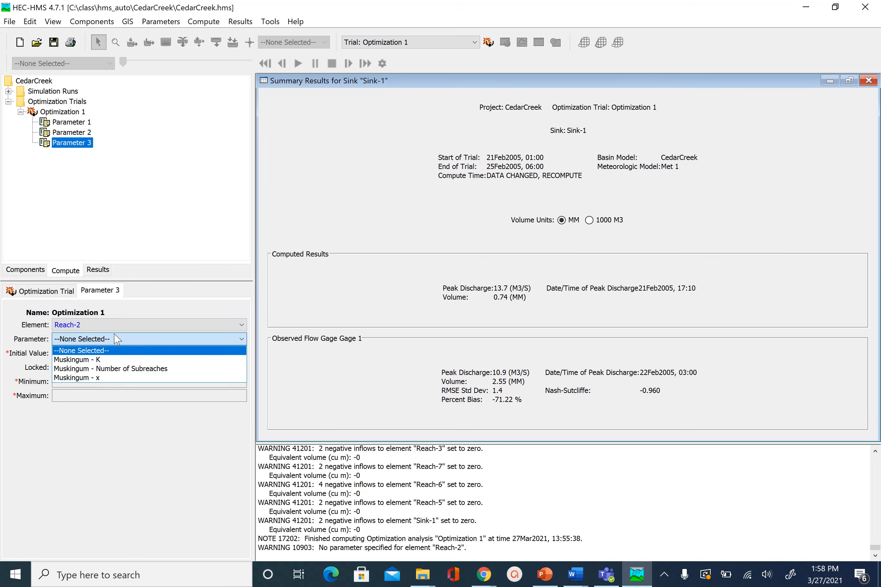
pyautogui.click(108, 359)
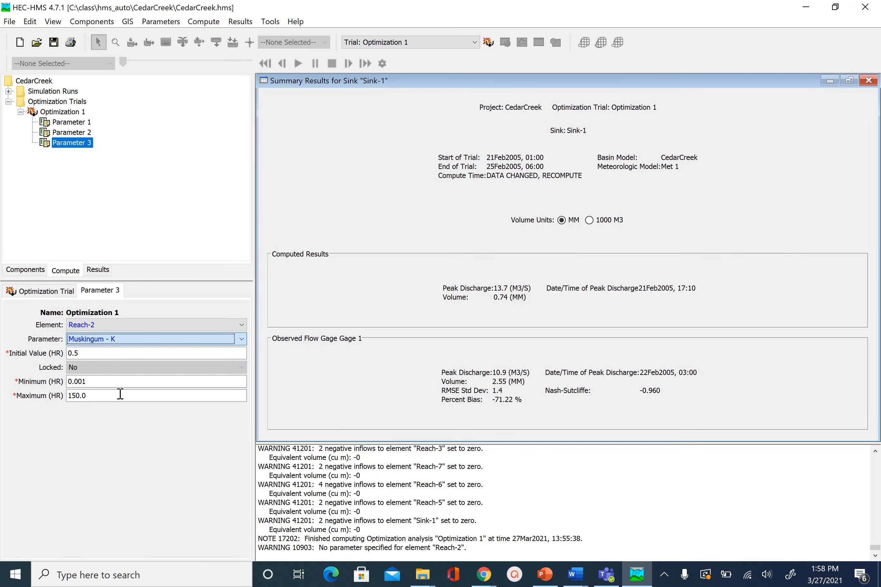
# - Set Parameter 3's Muskingum K limits to a minimum of 0.5 HR and a maximum of 6 HR
pyautogui.click(102, 385)
pyautogui.write('0')
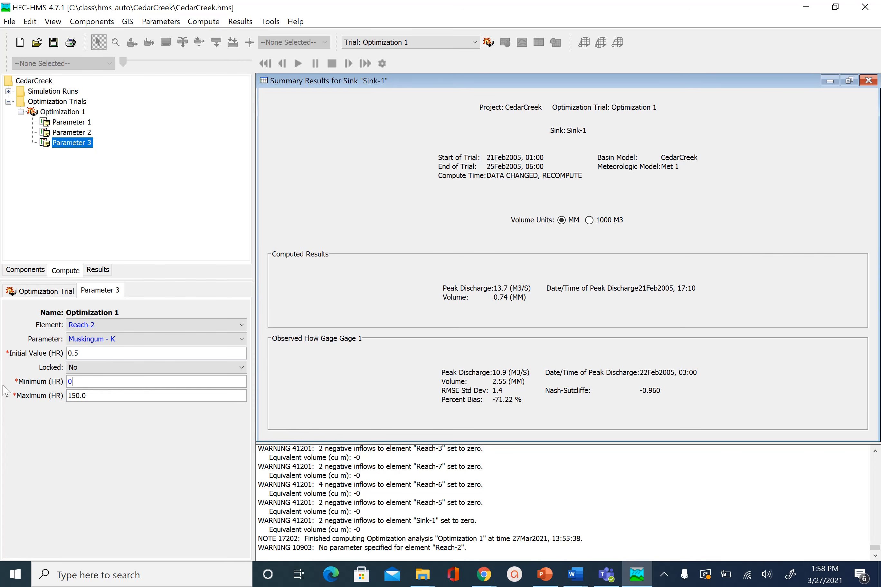
pyautogui.write('.5')
pyautogui.click(121, 394)
pyautogui.press('BackSpace')
pyautogui.press('BackSpace')
pyautogui.press('BackSpace')
pyautogui.write('6')
# - Add a fourth parameter to Optimization 1 and assign it to element Reach-3 with Muskingum - K as its parameter
pyautogui.rightClick(93, 145)
pyautogui.click(114, 150)
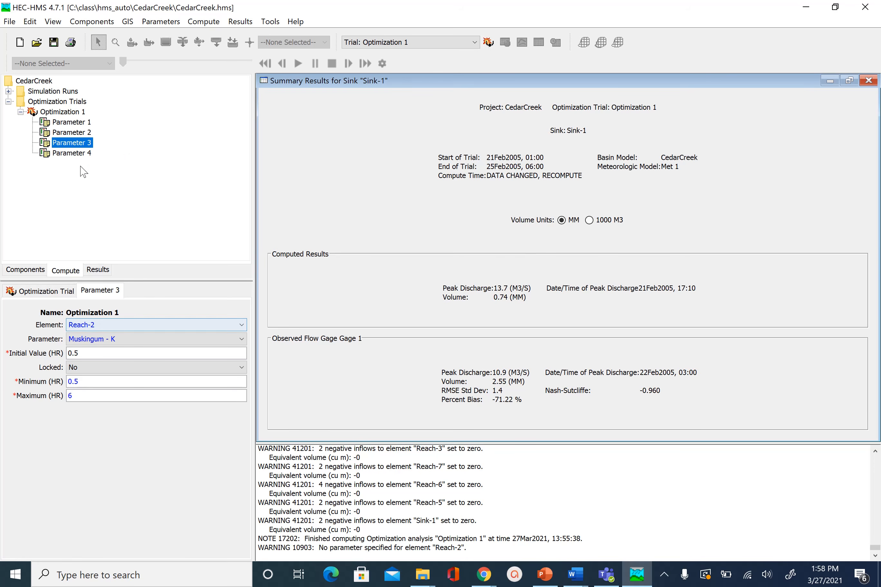
pyautogui.click(87, 156)
pyautogui.click(118, 325)
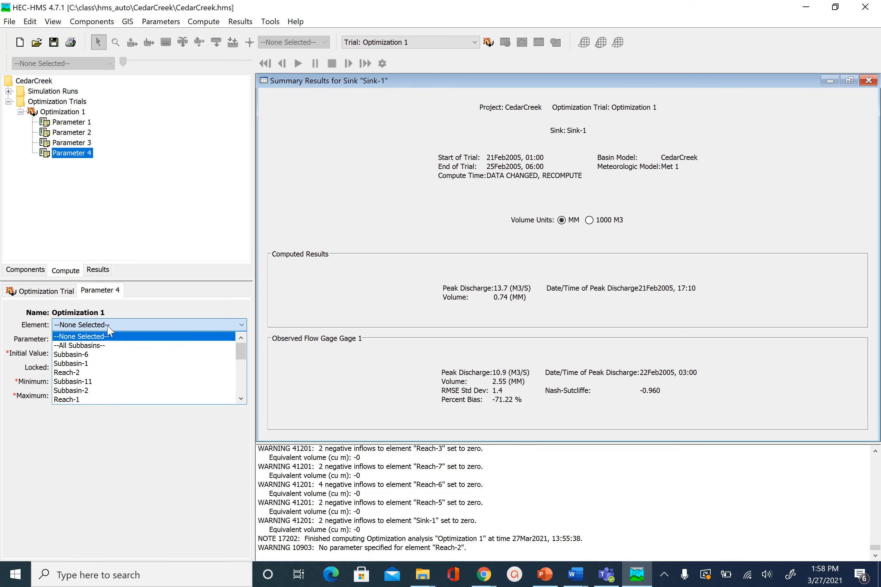
pyautogui.scroll(-1, 109, 384)
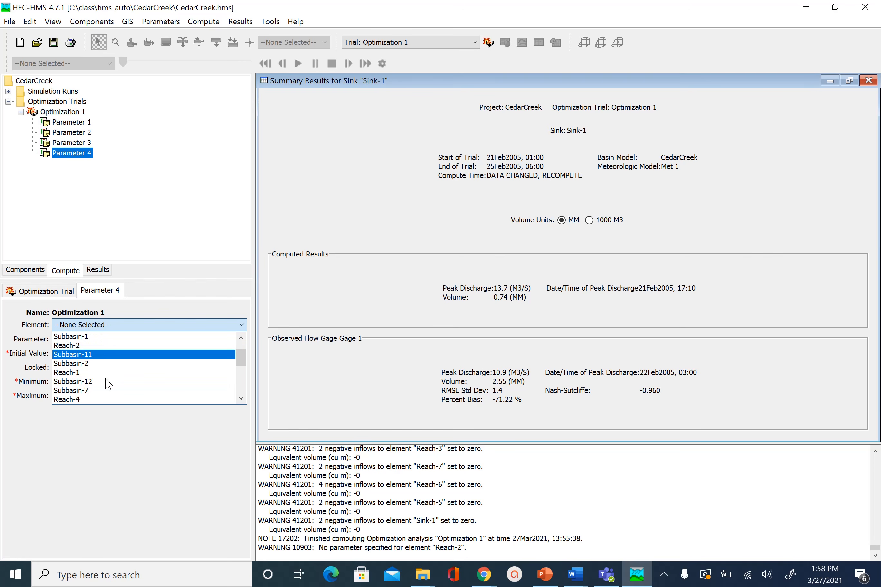
pyautogui.scroll(-2, 109, 384)
pyautogui.click(108, 389)
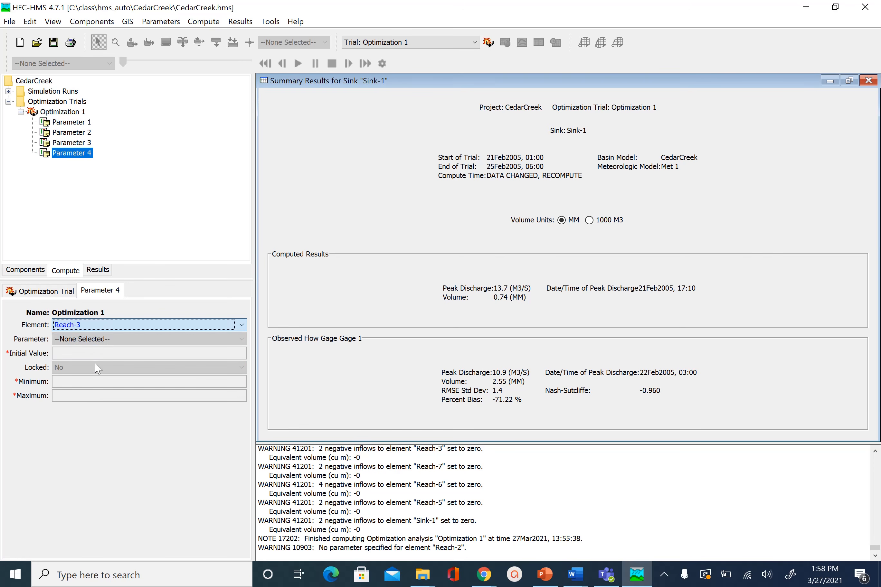
pyautogui.click(99, 339)
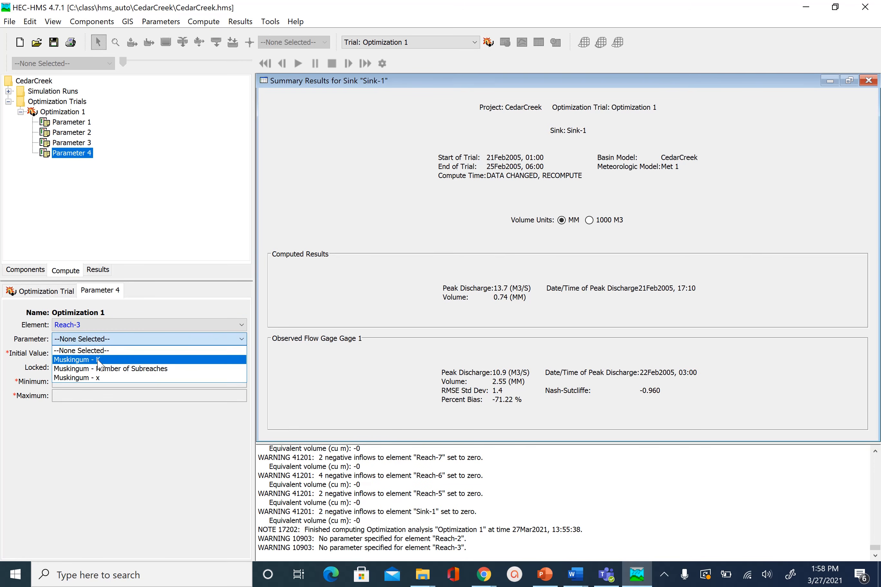
pyautogui.click(99, 362)
# - Set Parameter 4's Muskingum K limits to a minimum of 0.5 HR and a maximum of 150.06 HR
pyautogui.moveTo(99, 383); pyautogui.dragTo(8, 383)
pyautogui.write('0')
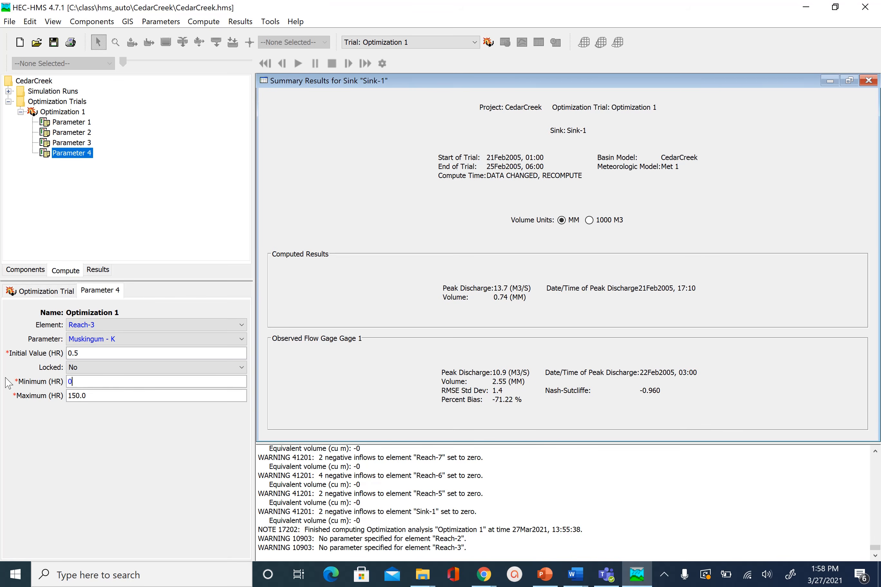
pyautogui.write('.5')
pyautogui.click(102, 398)
pyautogui.write('6')
# - Add a fifth parameter to Optimization 1 and assign it to element Reach-4 with Muskingum - K as its parameter
pyautogui.rightClick(82, 153)
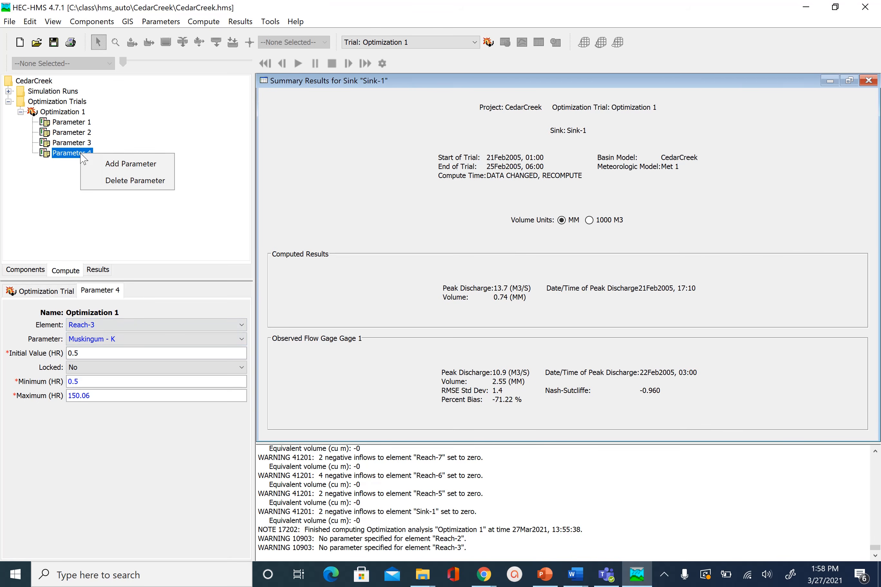
pyautogui.click(121, 167)
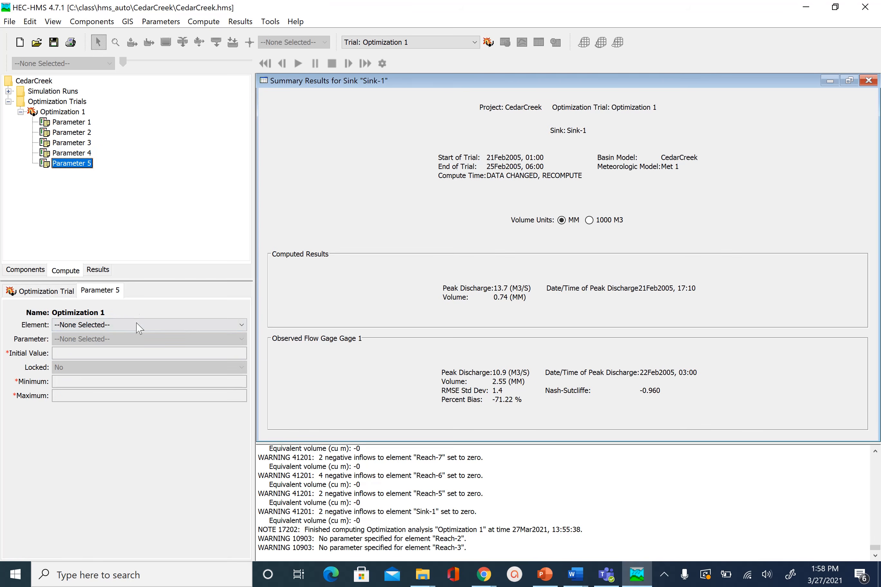
pyautogui.click(103, 325)
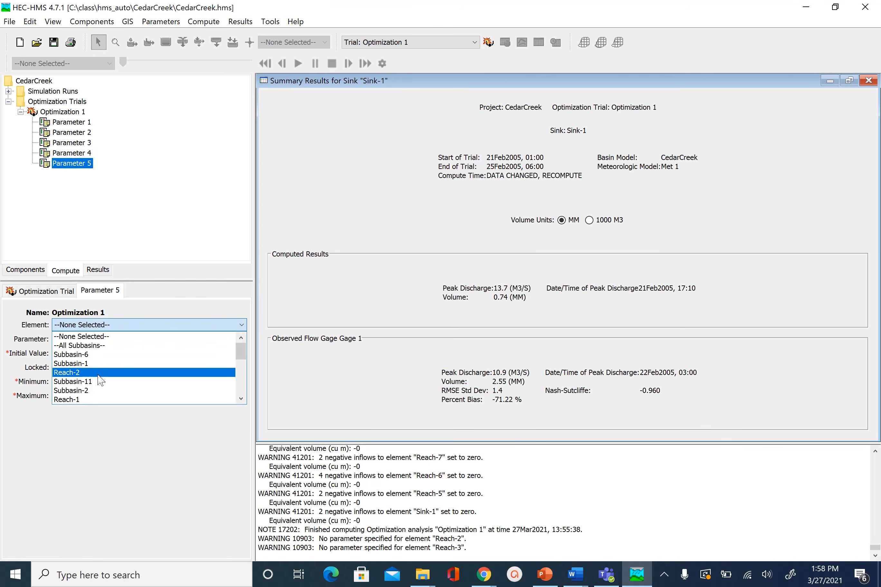
pyautogui.scroll(-4, 105, 375)
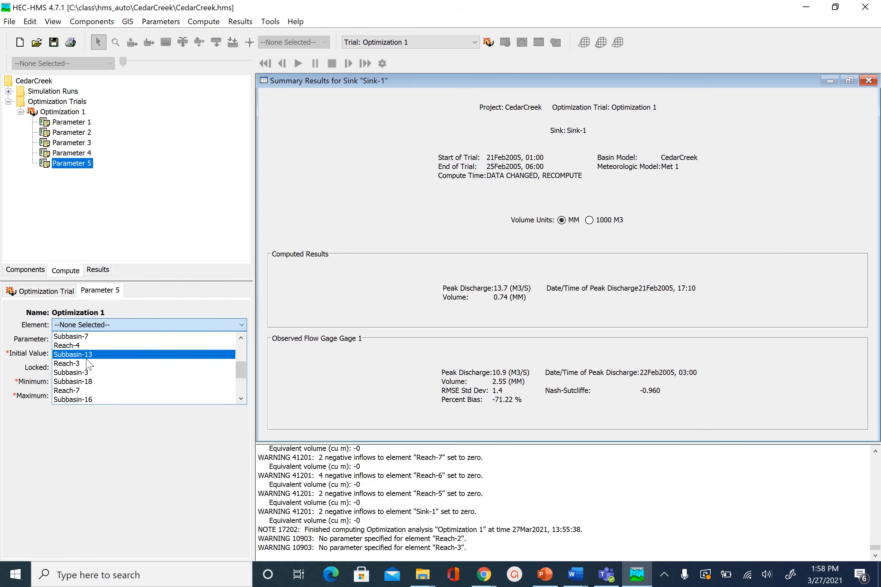
pyautogui.click(87, 348)
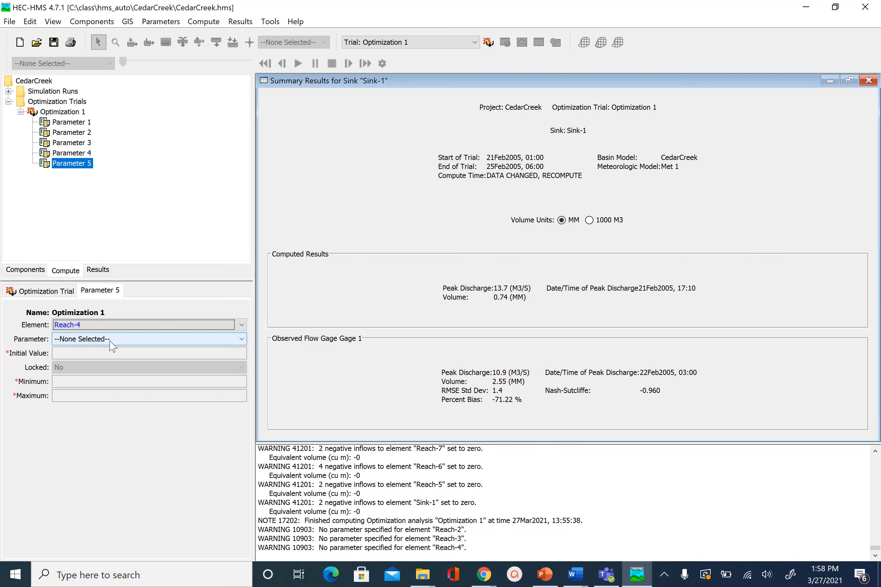
pyautogui.click(112, 343)
pyautogui.click(106, 360)
# - Set Parameter 5's Muskingum K limits to a minimum of 0.5 HR and a maximum of 6 HR
pyautogui.moveTo(95, 382); pyautogui.dragTo(2, 381)
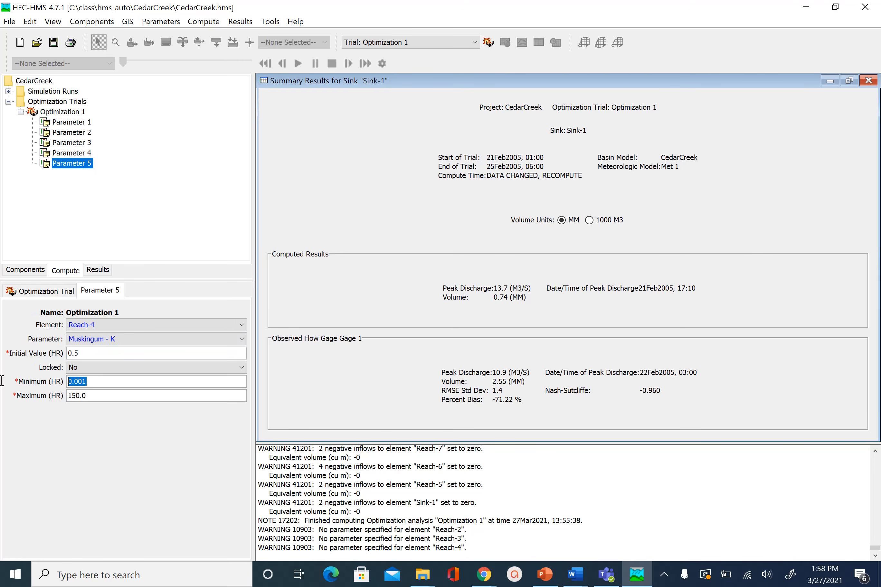
pyautogui.write('0.5')
pyautogui.click(116, 395)
pyautogui.press('BackSpace')
# - Add a sixth parameter to Optimization 1 and assign it to element Reach-5 with Muskingum - K as its parameter
pyautogui.rightClick(85, 163)
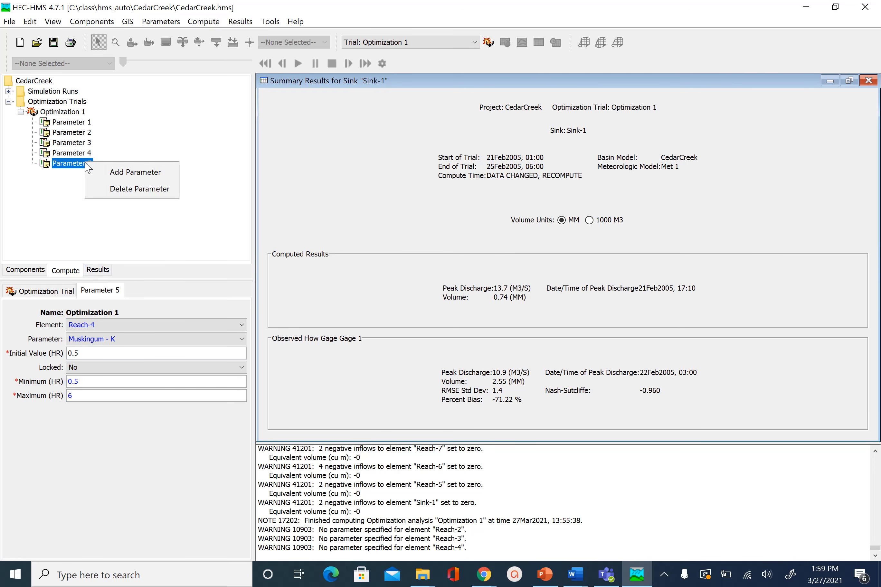
pyautogui.click(147, 180)
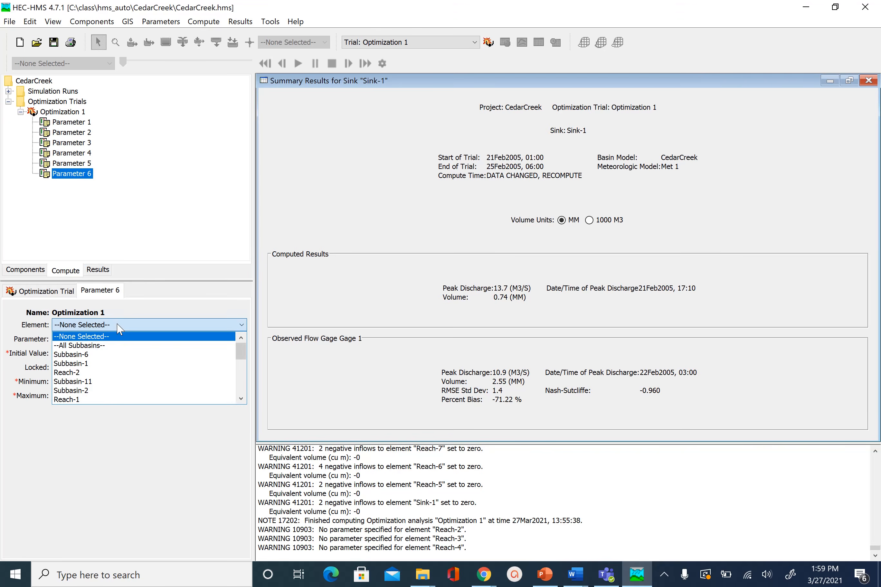
pyautogui.click(116, 326)
pyautogui.scroll(-5, 113, 377)
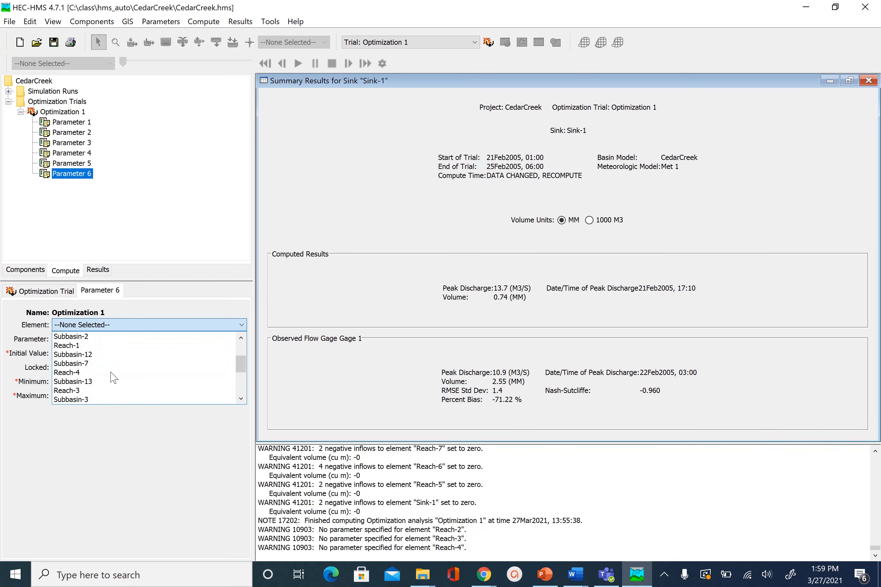
pyautogui.scroll(-2, 113, 377)
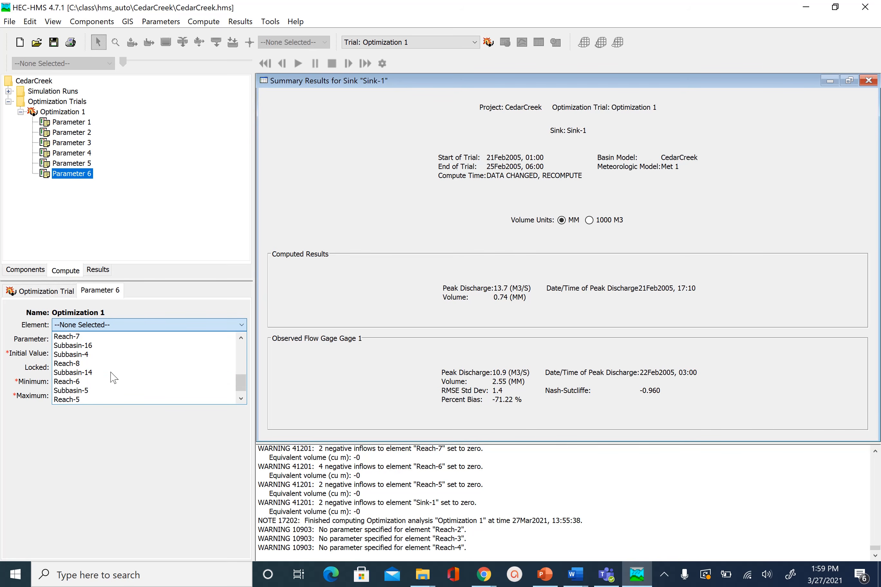
pyautogui.click(118, 402)
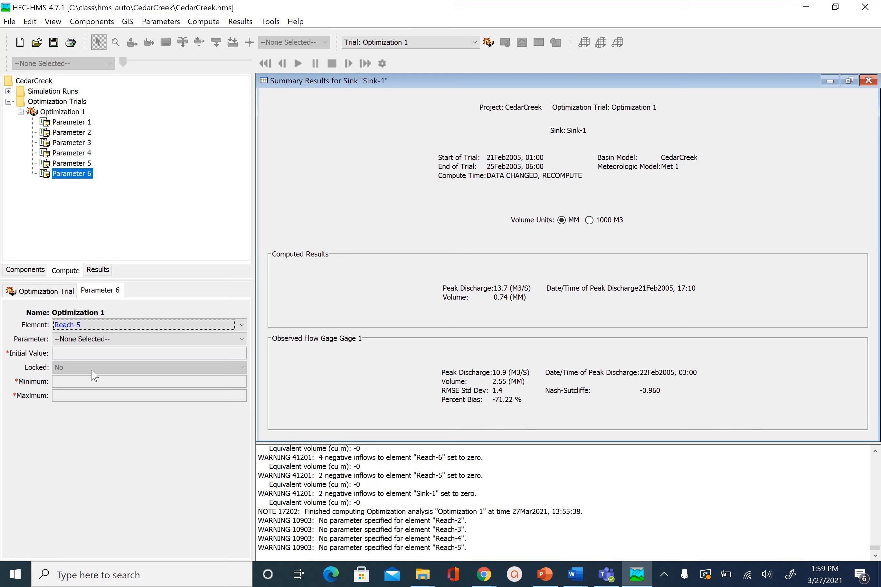
pyautogui.click(100, 339)
pyautogui.click(99, 360)
# - Set Parameter 6's Muskingum K limits to a minimum of 0.5 HR and a maximum of 6 HR
pyautogui.moveTo(90, 379); pyautogui.dragTo(13, 383)
pyautogui.write('0.5')
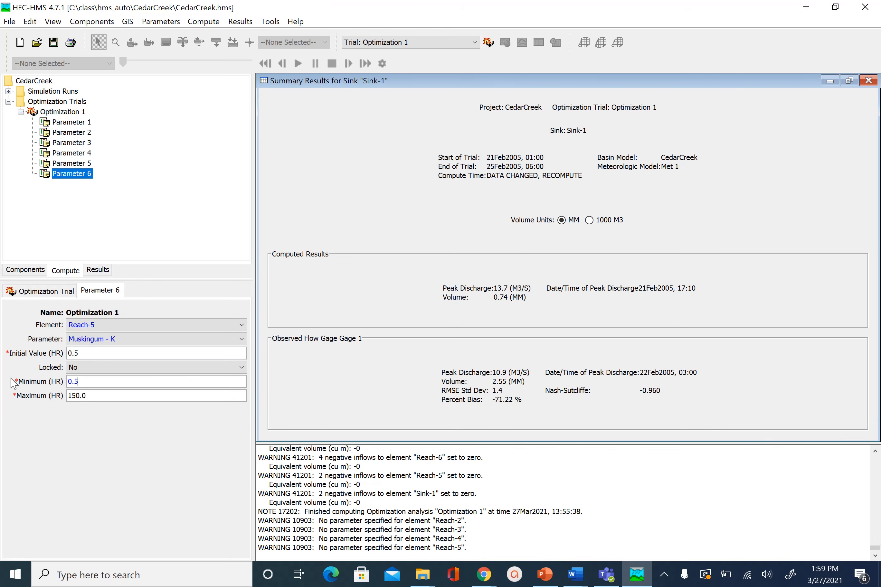
pyautogui.moveTo(108, 393); pyautogui.dragTo(1, 399)
pyautogui.write('6')
pyautogui.press('BackSpace')
pyautogui.press('BackSpace')
pyautogui.press('BackSpace')
pyautogui.press('BackSpace')
pyautogui.press('BackSpace')
pyautogui.press('BackSpace')
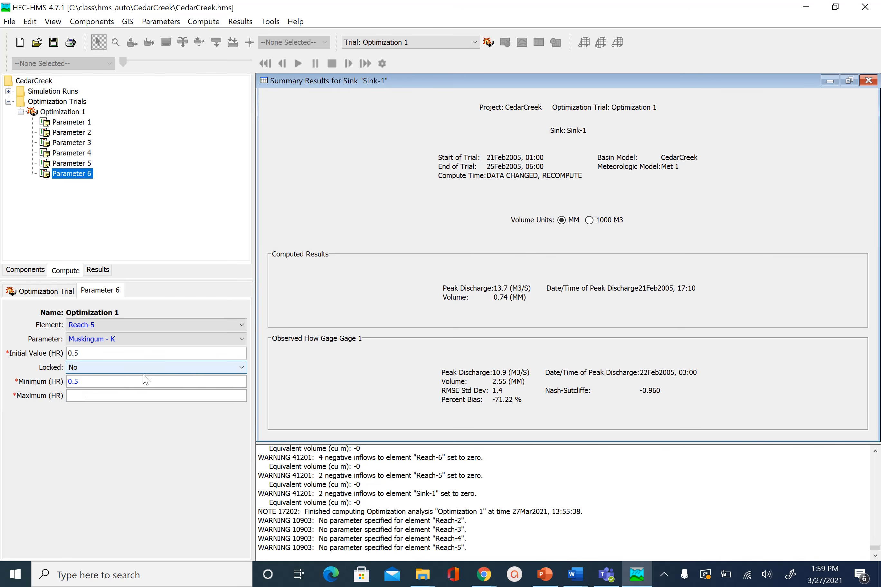
pyautogui.press('Return')
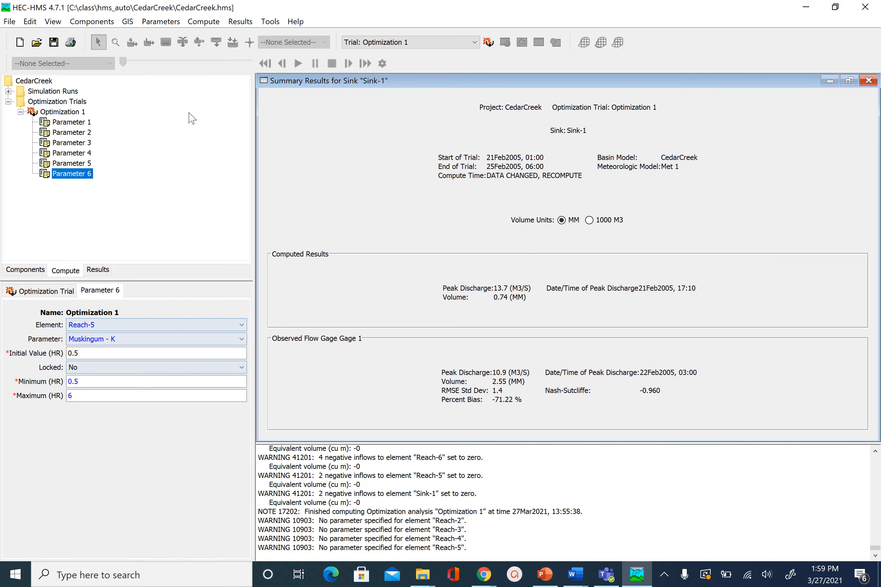
# - Add a seventh parameter to Optimization 1 and assign it to element Reach-6 with Muskingum - K as its parameter
pyautogui.rightClick(84, 175)
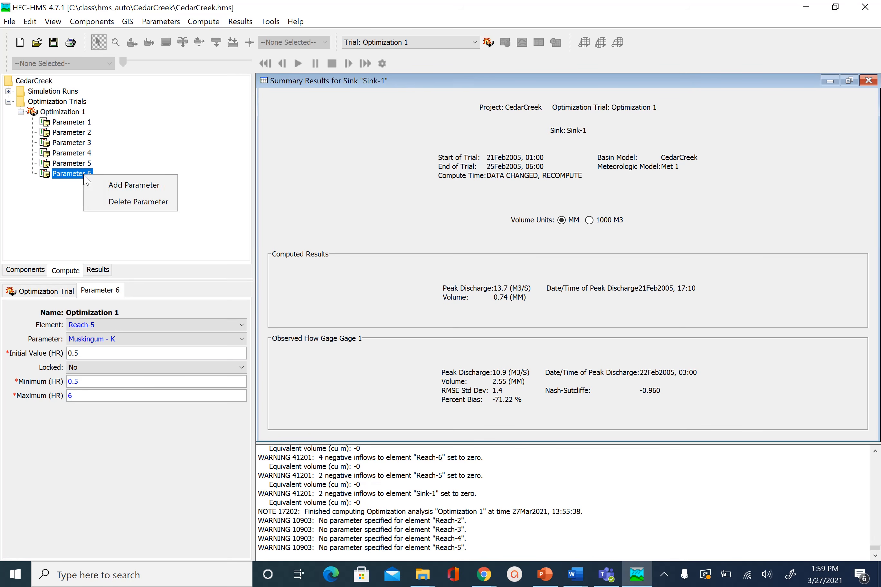
pyautogui.click(126, 186)
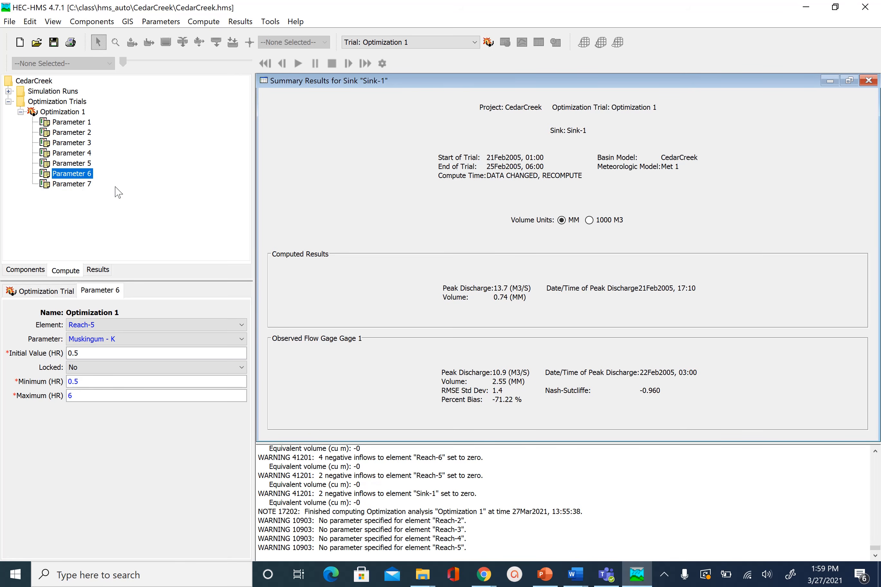
pyautogui.click(76, 184)
pyautogui.click(121, 328)
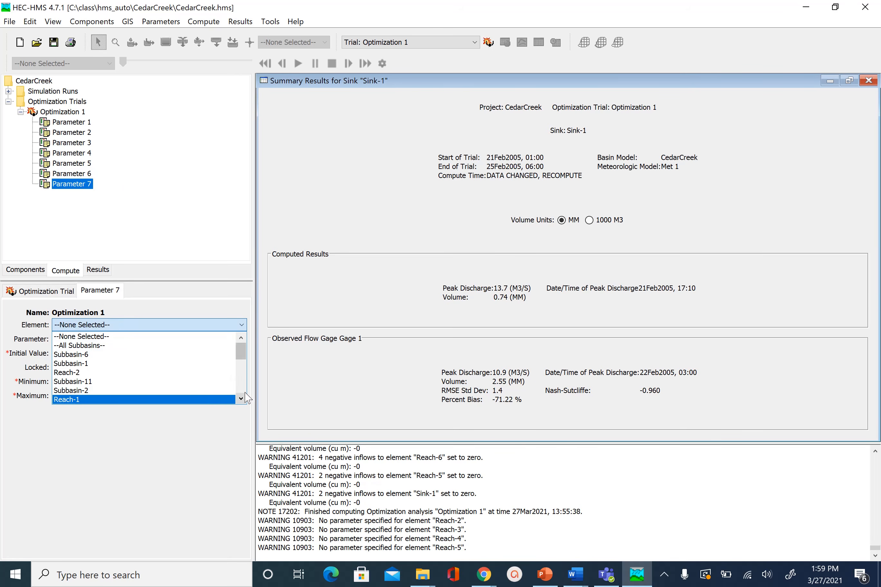
pyautogui.moveTo(242, 351); pyautogui.dragTo(244, 385)
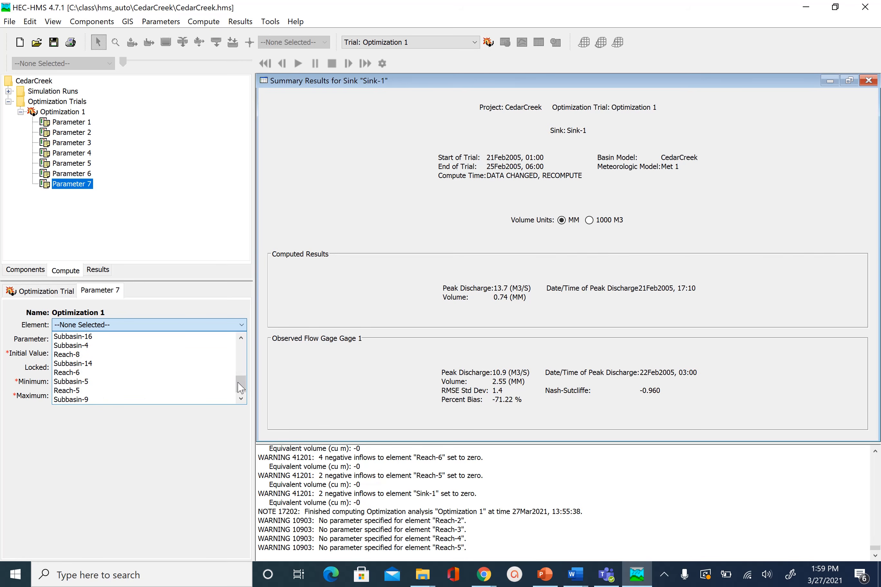
pyautogui.click(89, 377)
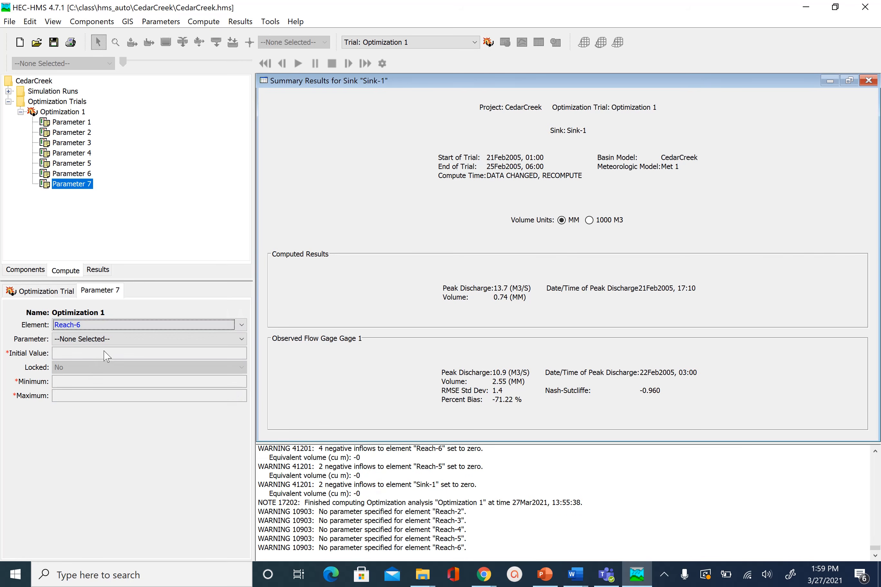
pyautogui.click(93, 339)
pyautogui.click(91, 361)
# - Set Parameter 7's Muskingum K limits to a minimum of 0.5 HR and a maximum of 6 HR
pyautogui.moveTo(98, 380); pyautogui.dragTo(2, 381)
pyautogui.write('0.')
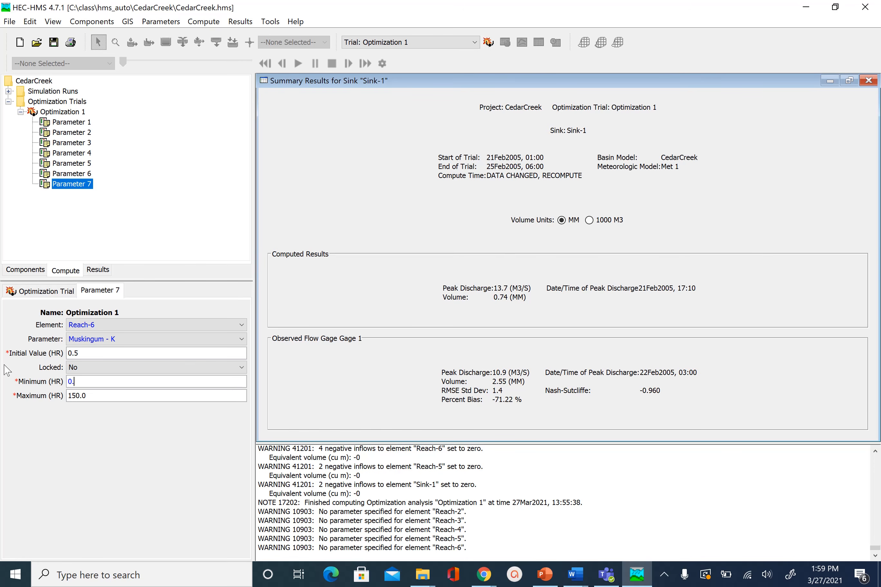
pyautogui.write('5')
pyautogui.click(118, 394)
pyautogui.write('6')
# - Recompute the Optimization 1 trial with its seven parameters and close the compute progress window
pyautogui.click(79, 175)
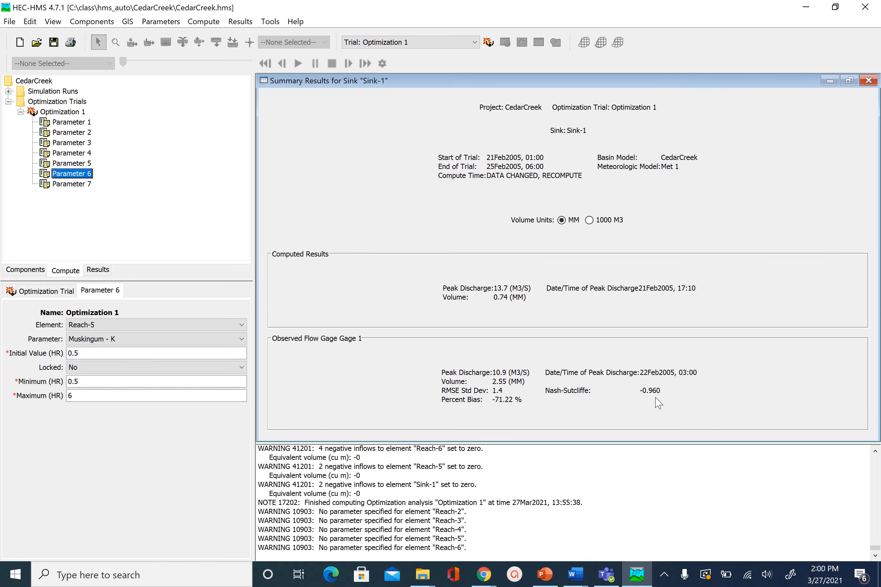
pyautogui.click(487, 42)
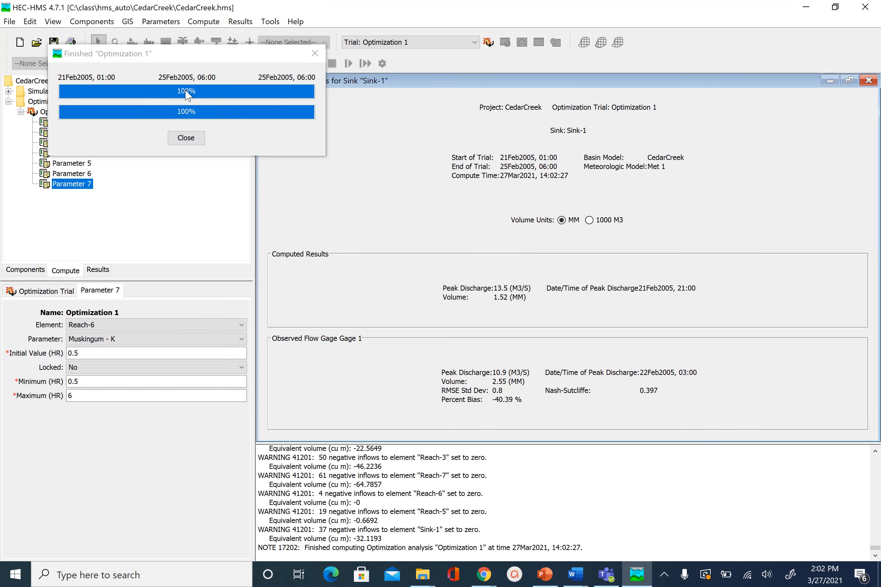
pyautogui.click(187, 139)
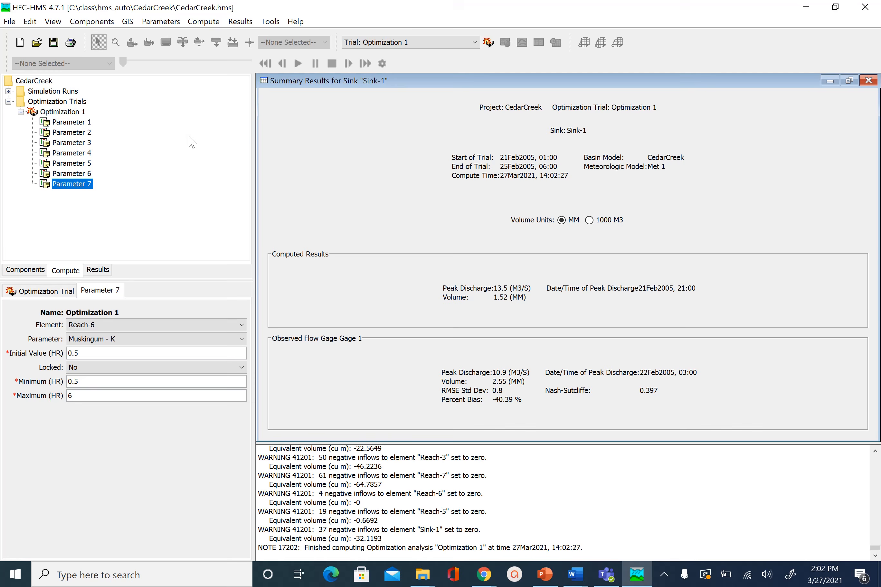
# - Open the Observed Data graph in the Optimization 1 results and maximize it to compare outflow with observed flow
pyautogui.click(98, 270)
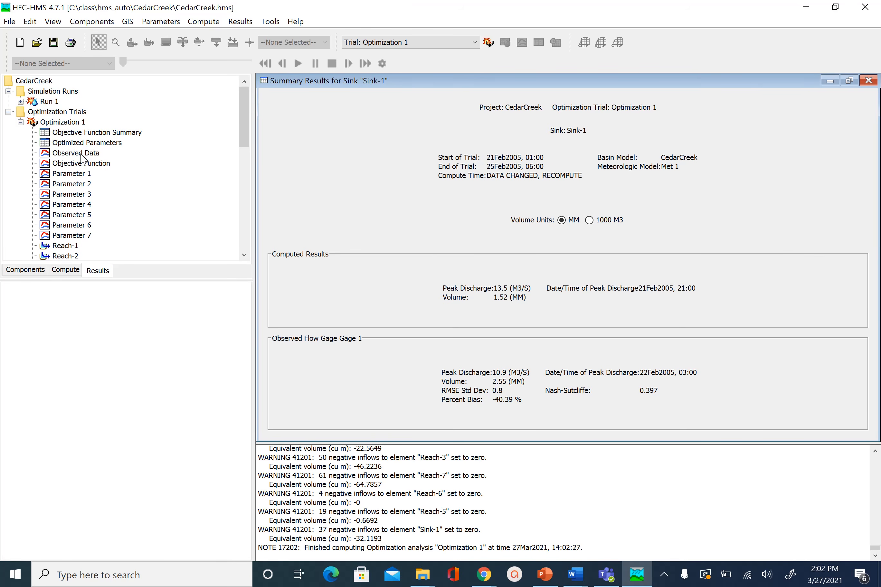
pyautogui.click(81, 155)
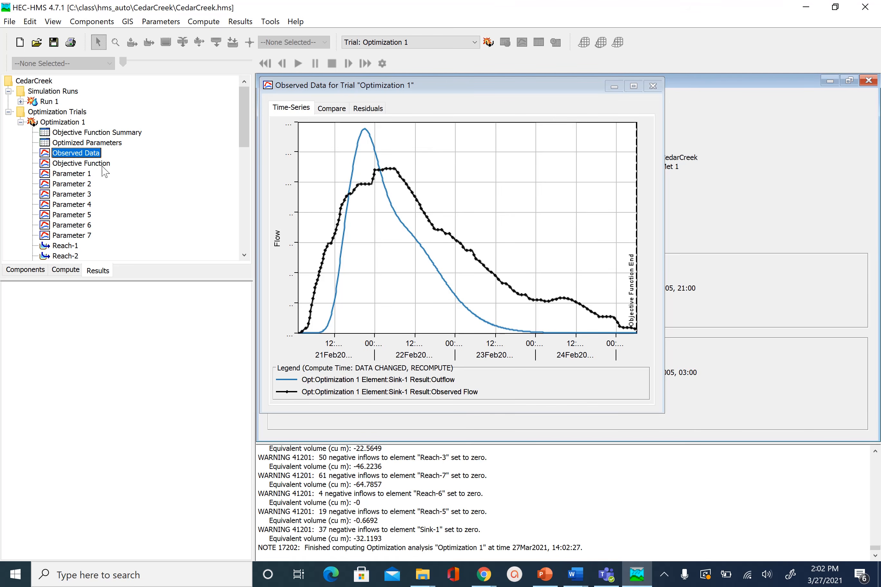
pyautogui.click(91, 163)
pyautogui.click(89, 153)
pyautogui.click(633, 86)
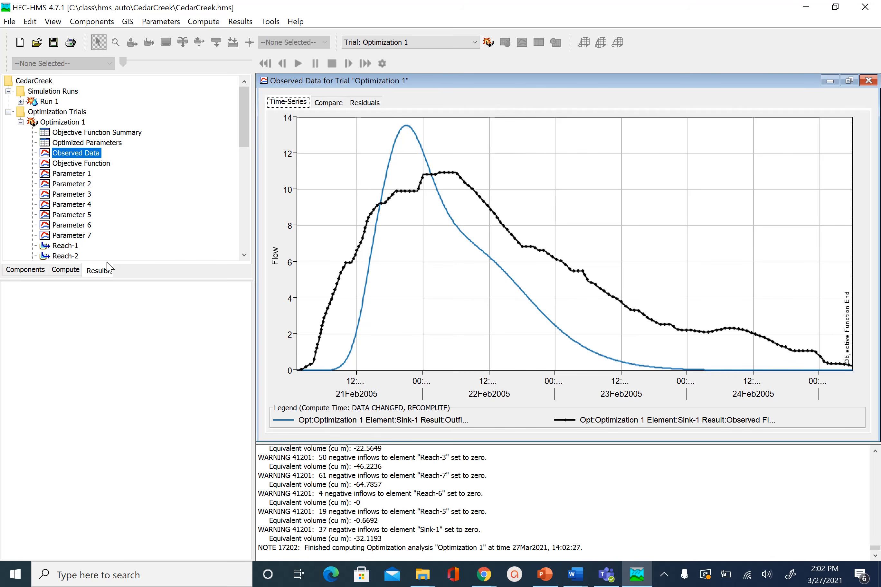
# - Plot Parameter 6 by iteration and open the Summary Table for Sink-1 in the Optimization 1 results
pyautogui.click(88, 228)
pyautogui.scroll(-5, 87, 232)
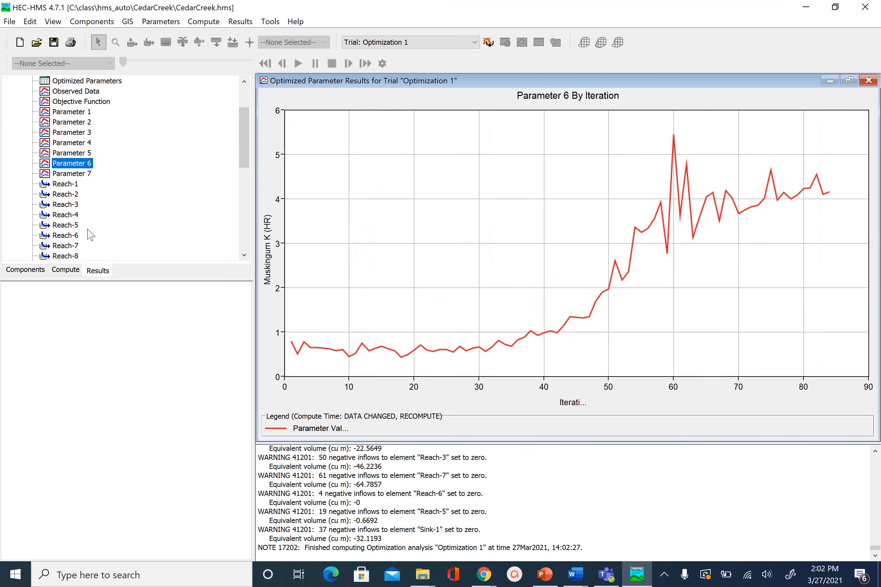
pyautogui.click(98, 197)
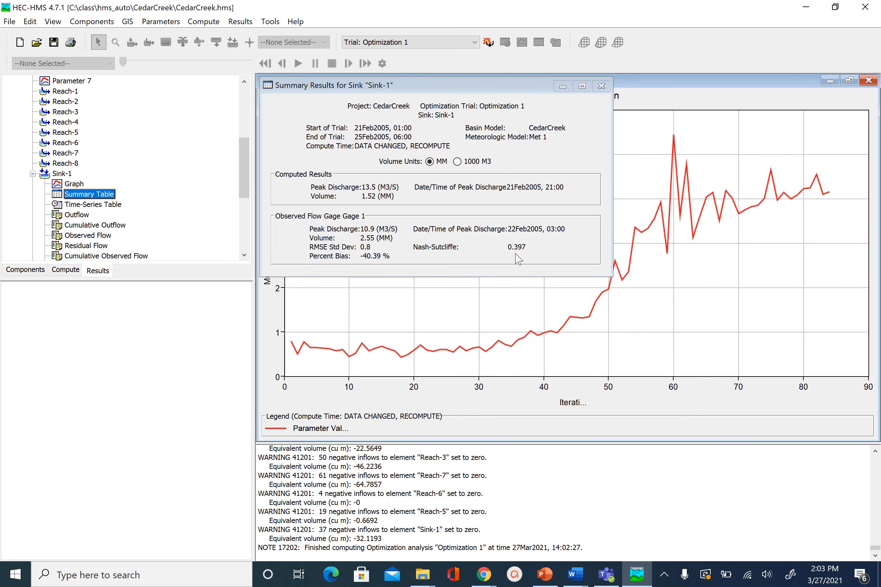
pyautogui.click(68, 276)
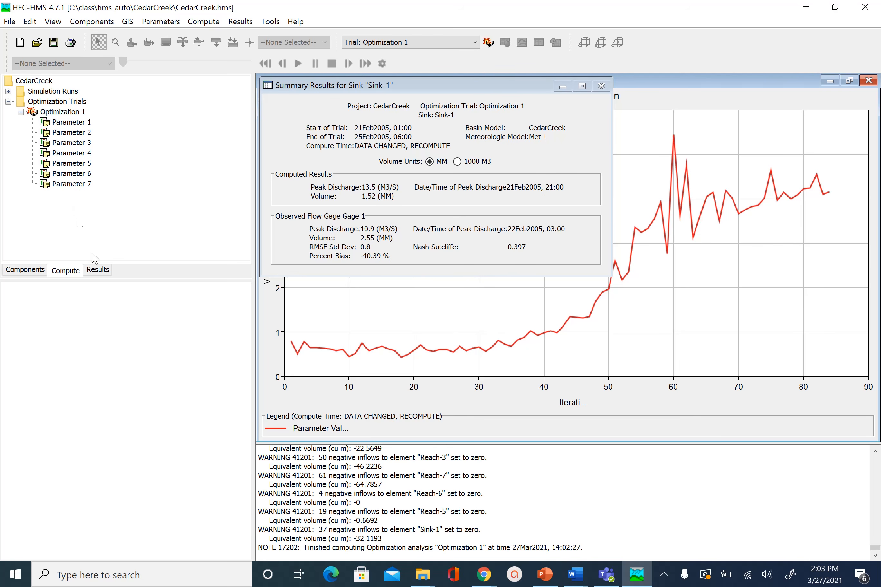
# - Set the objective statistic of Optimization 1 to Percent Error In Discharge Volume
pyautogui.click(67, 112)
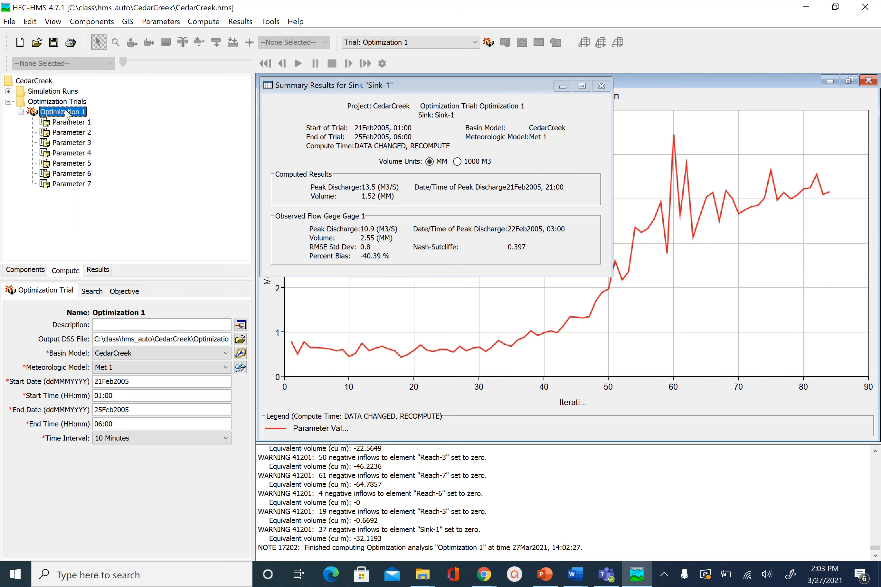
pyautogui.click(124, 291)
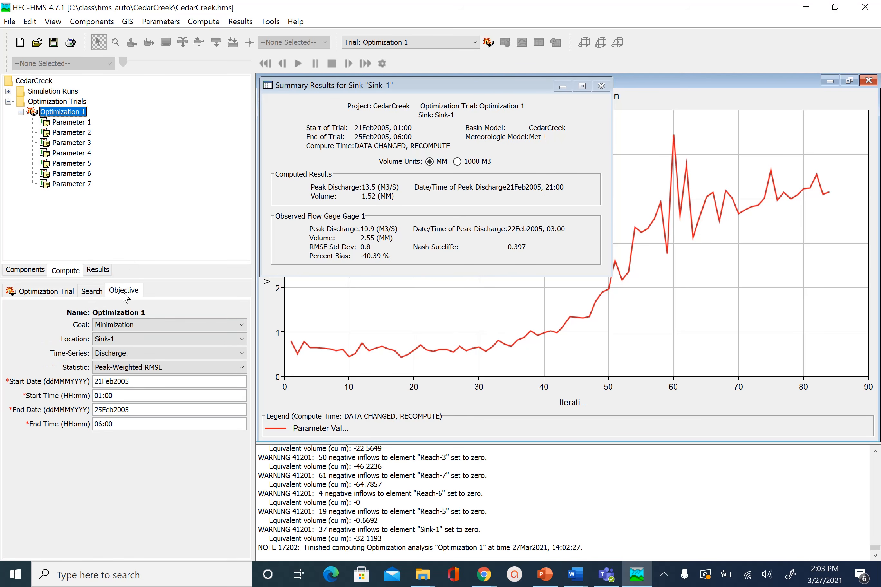
pyautogui.click(128, 368)
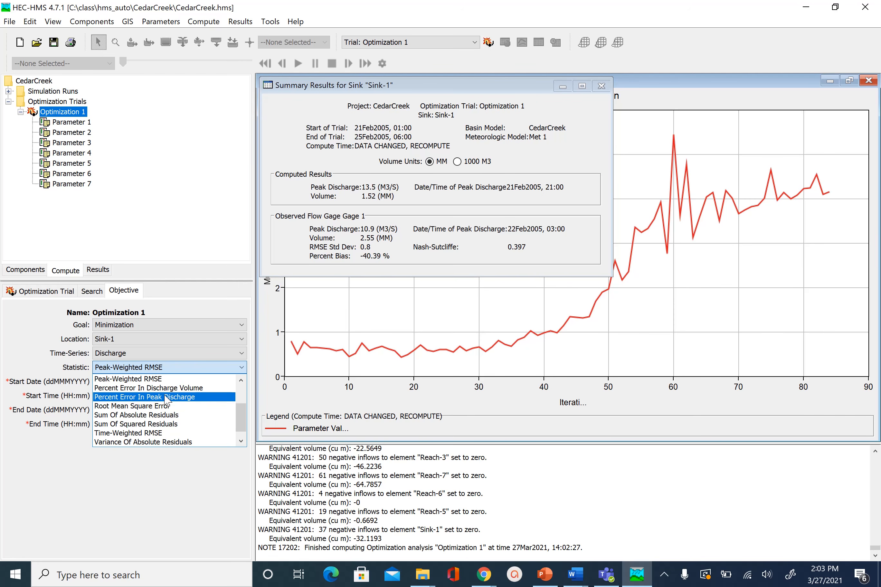
pyautogui.scroll(2, 159, 407)
pyautogui.scroll(-2, 181, 415)
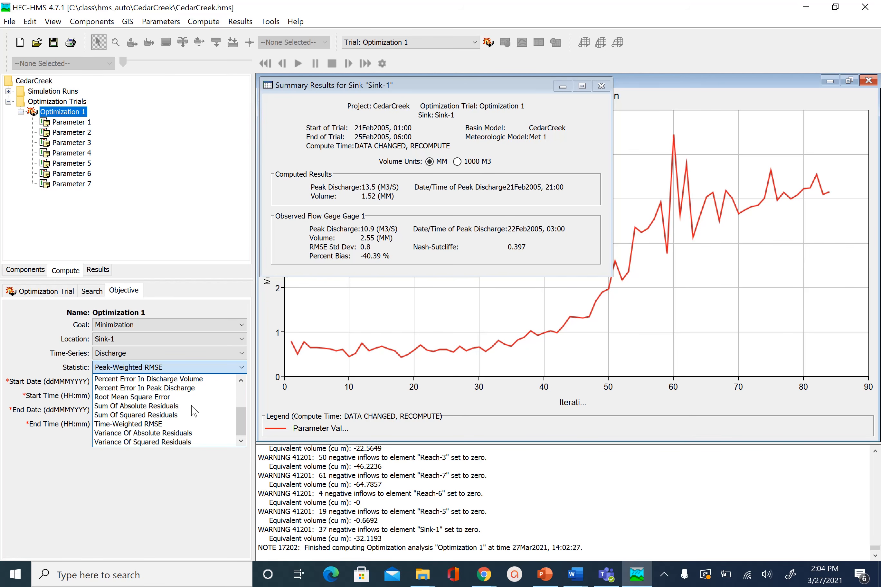
pyautogui.click(192, 380)
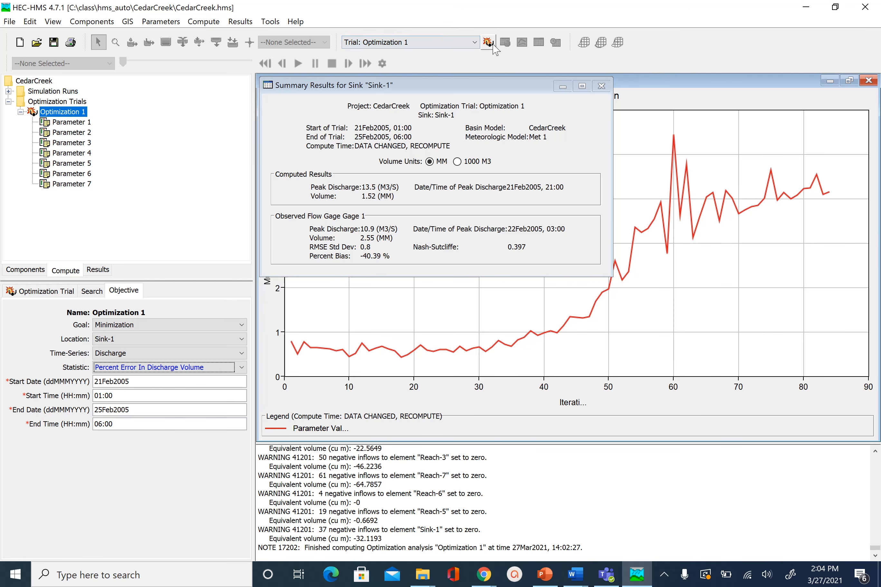
# - Save the project, recompute the Optimization 1 trial with the volume-error objective, and close the compute progress window
pyautogui.click(54, 42)
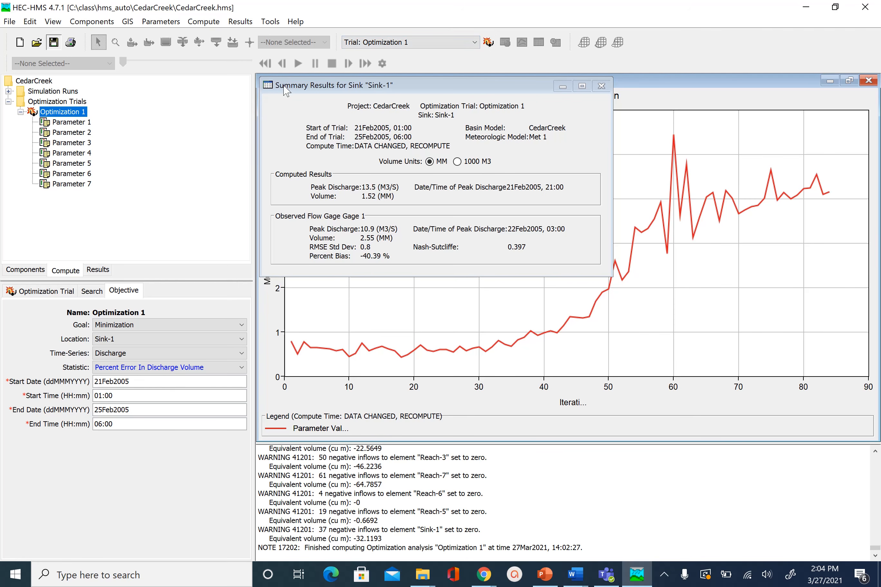
pyautogui.click(488, 43)
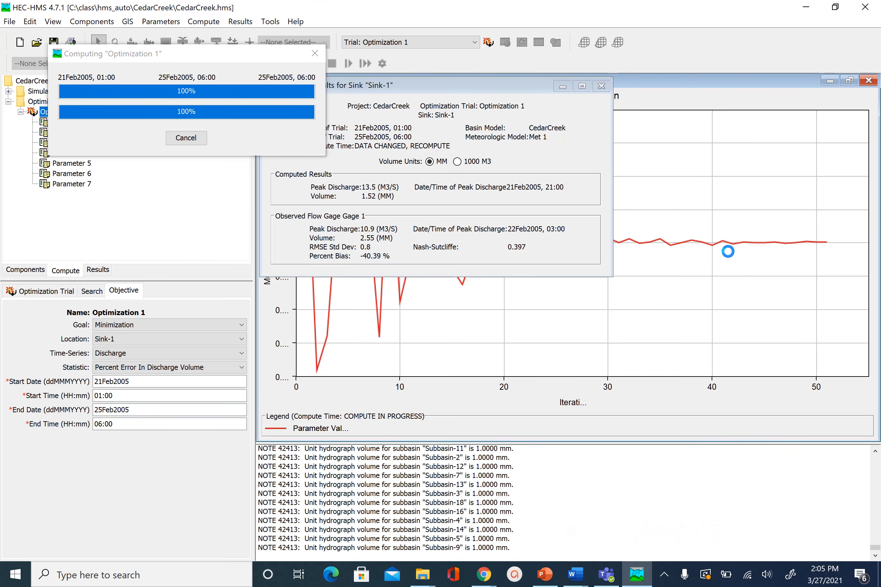
pyautogui.click(191, 139)
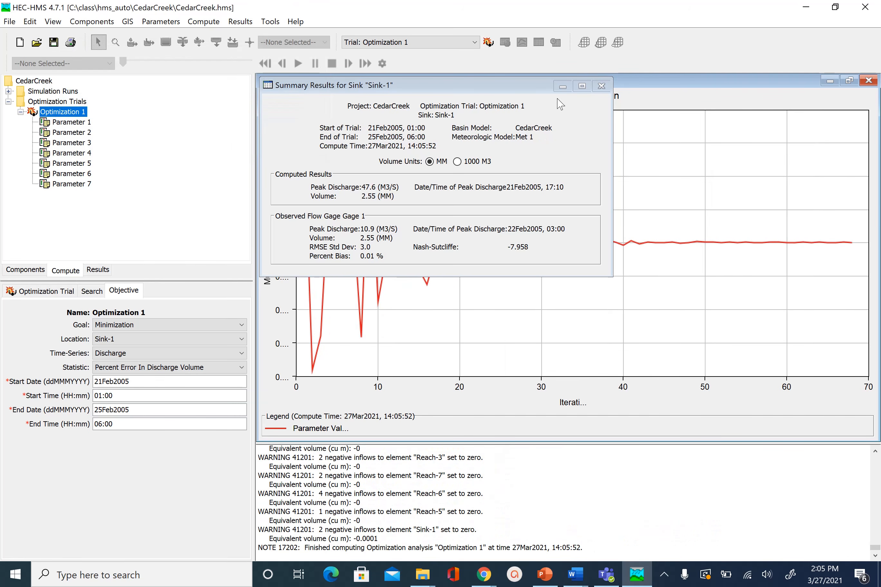
# - Open the Observed Data graph in the Optimization 1 results to compare Sink-1 outflow with observed flow
pyautogui.click(597, 83)
pyautogui.click(96, 271)
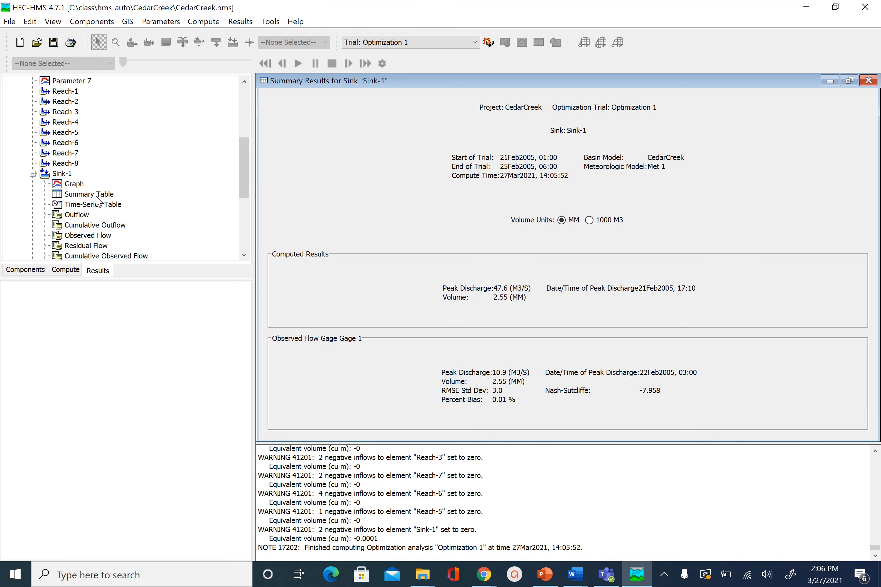
pyautogui.scroll(5, 97, 153)
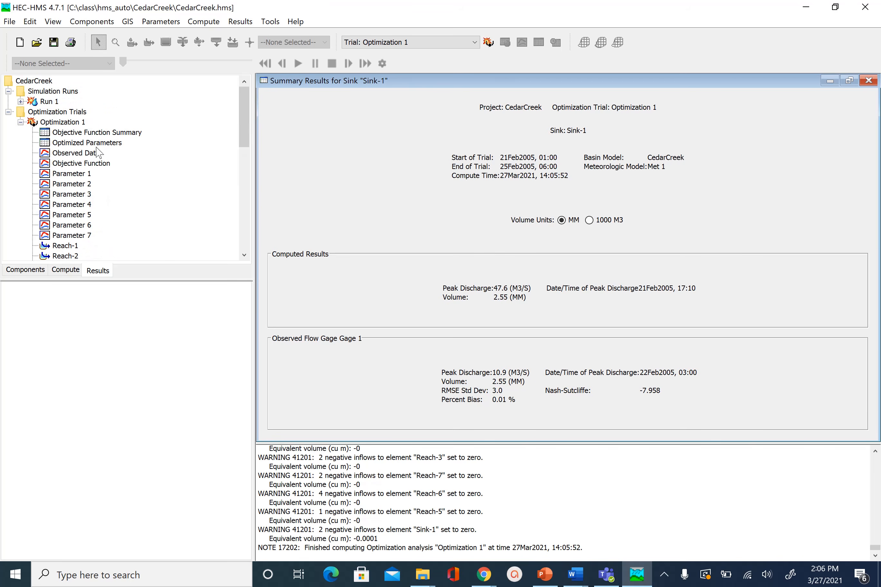
pyautogui.click(98, 152)
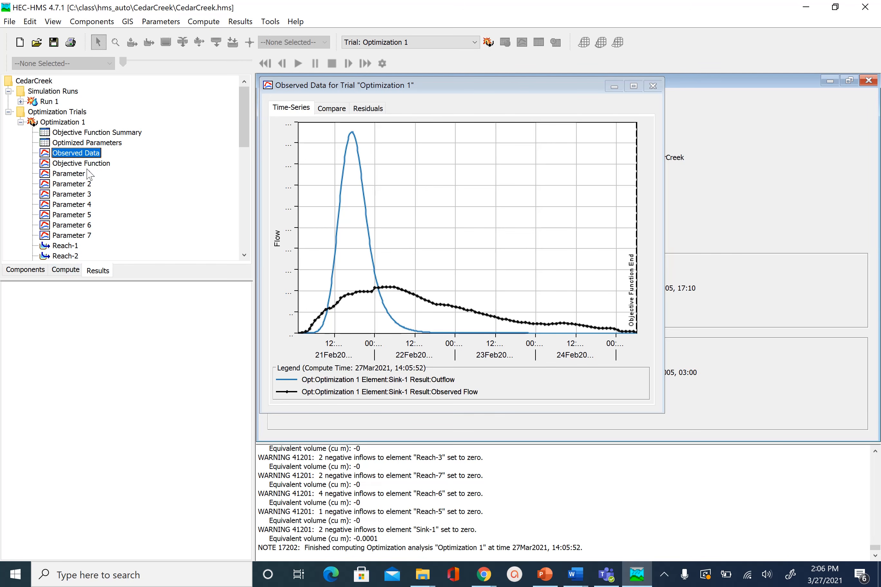
# - Set the objective statistic of Optimization 1 back to Peak-Weighted RMSE
pyautogui.click(68, 272)
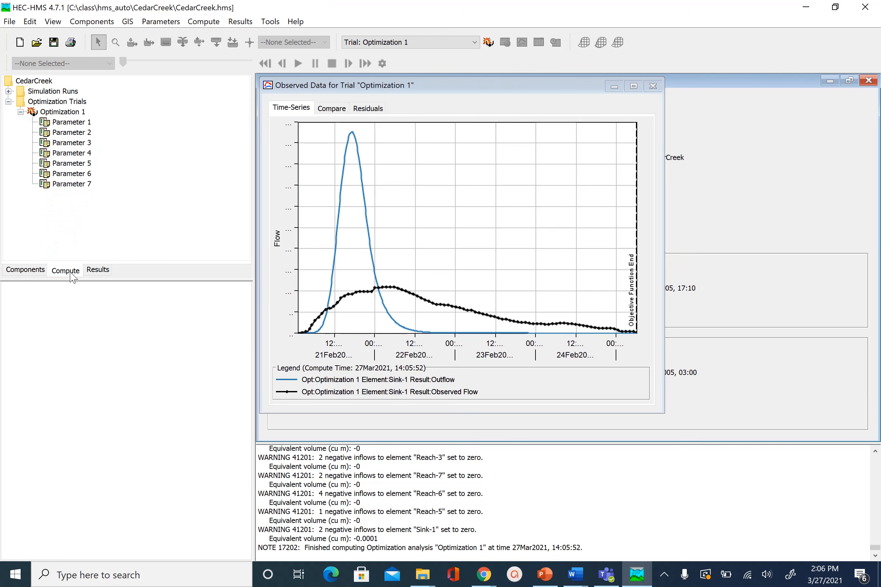
pyautogui.click(68, 113)
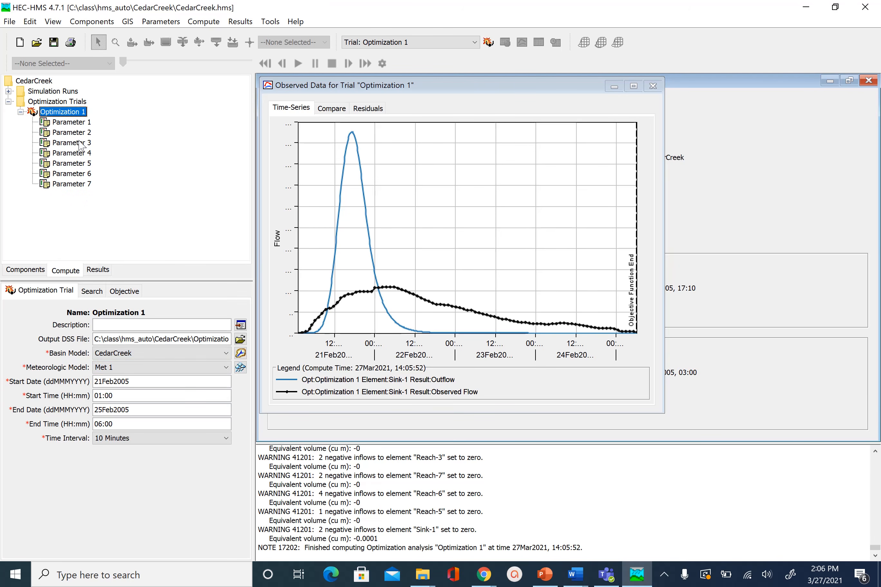
pyautogui.click(92, 290)
pyautogui.click(124, 291)
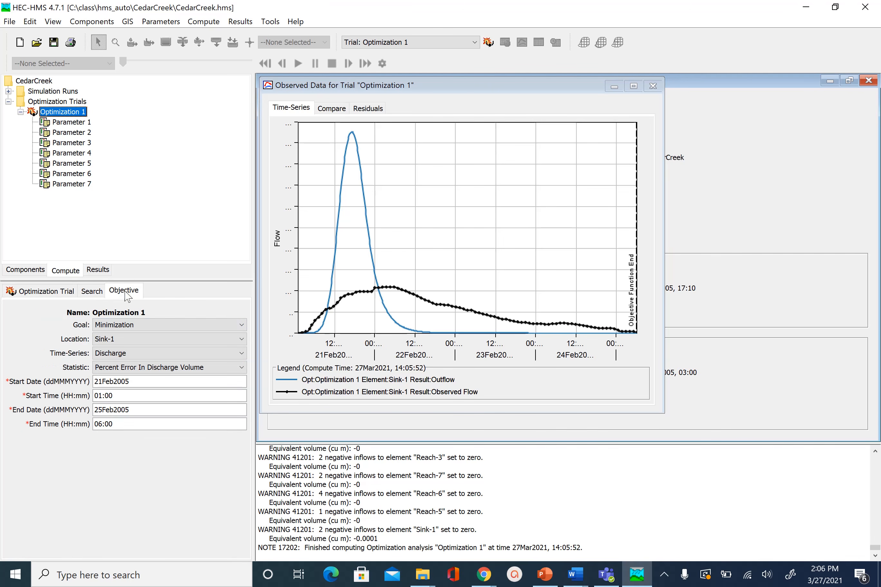
pyautogui.click(140, 367)
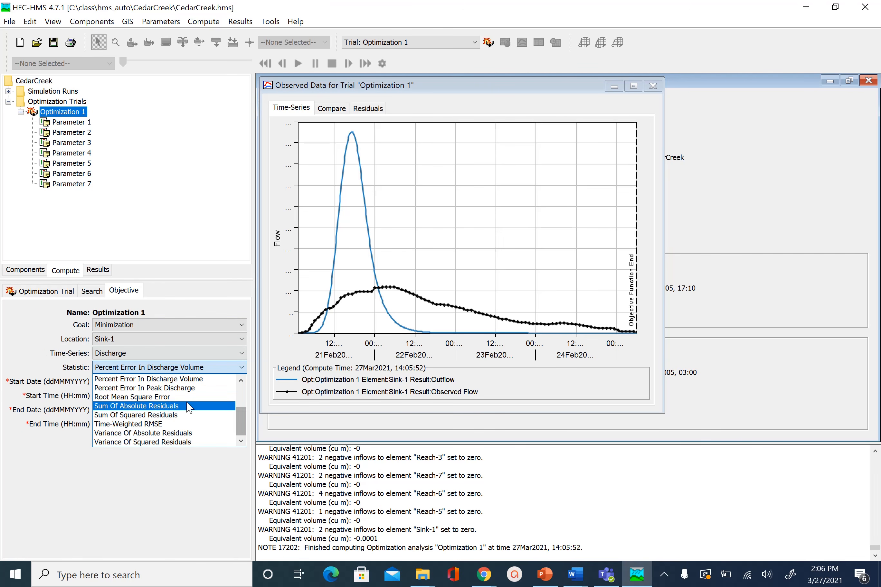
pyautogui.moveTo(246, 416); pyautogui.dragTo(236, 389)
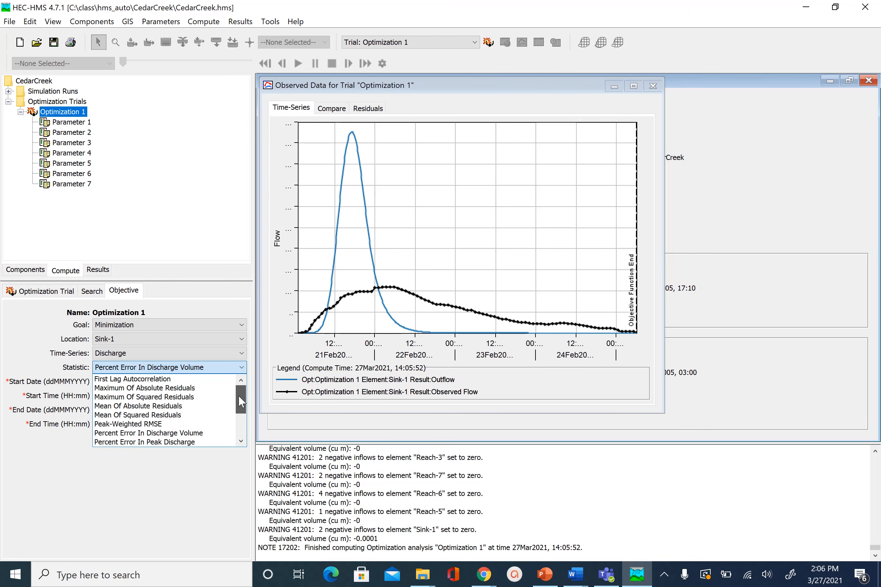
pyautogui.click(152, 423)
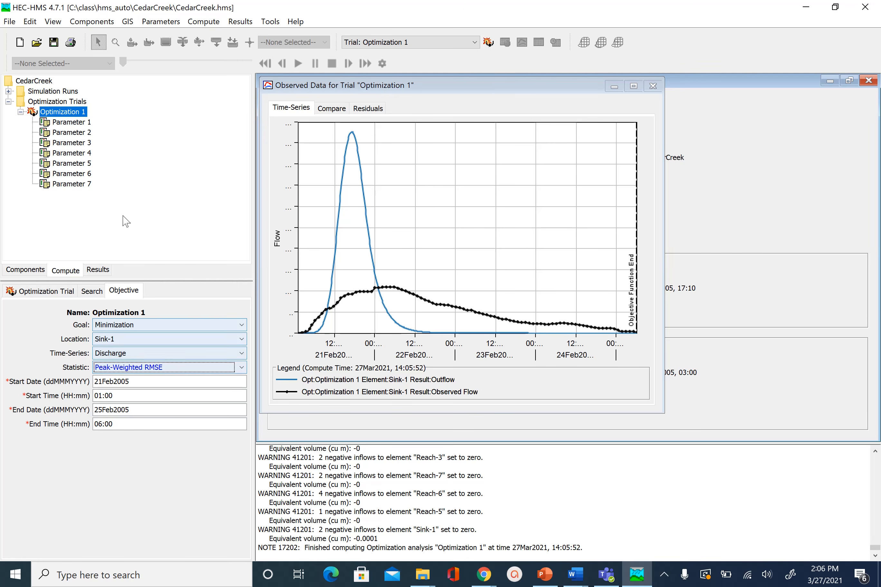
# - Open the Optimized Parameters table in the Optimization 1 results to review the initial and optimized values
pyautogui.click(107, 278)
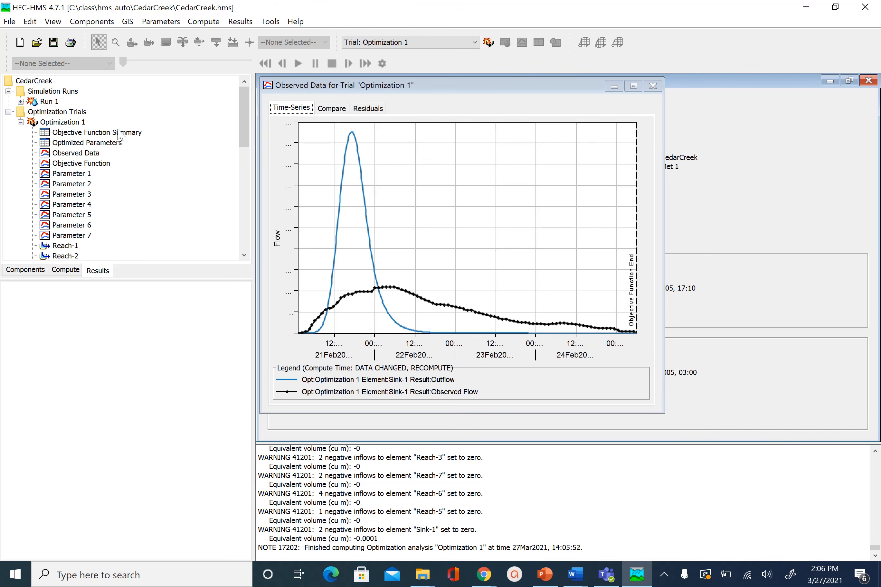
pyautogui.click(114, 146)
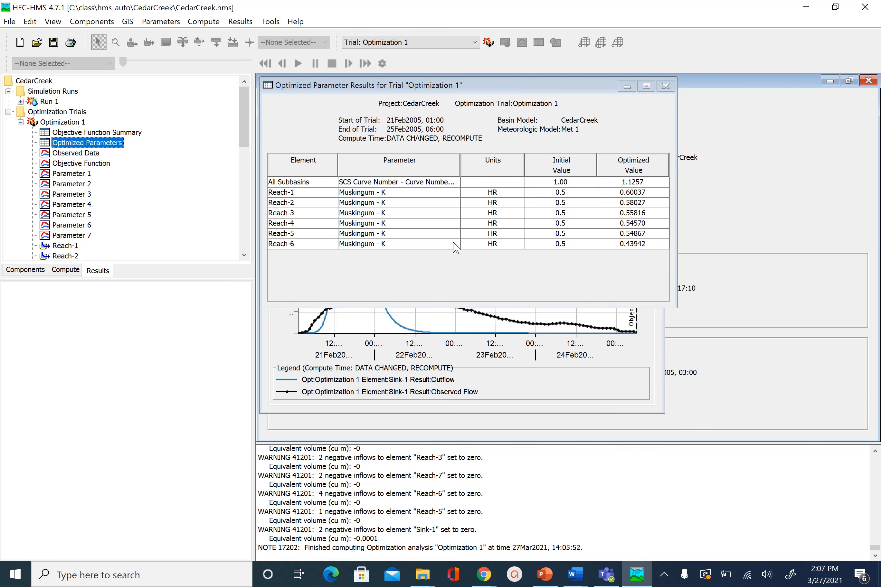
# - Display Subbasin-11's properties in the CedarCreek basin model and save the project
pyautogui.click(19, 271)
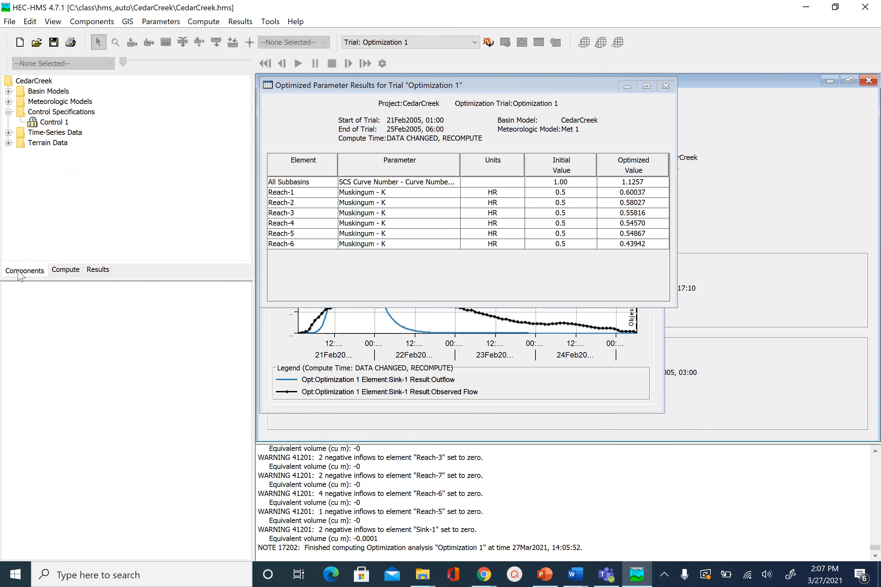
pyautogui.click(8, 91)
pyautogui.doubleClick(65, 106)
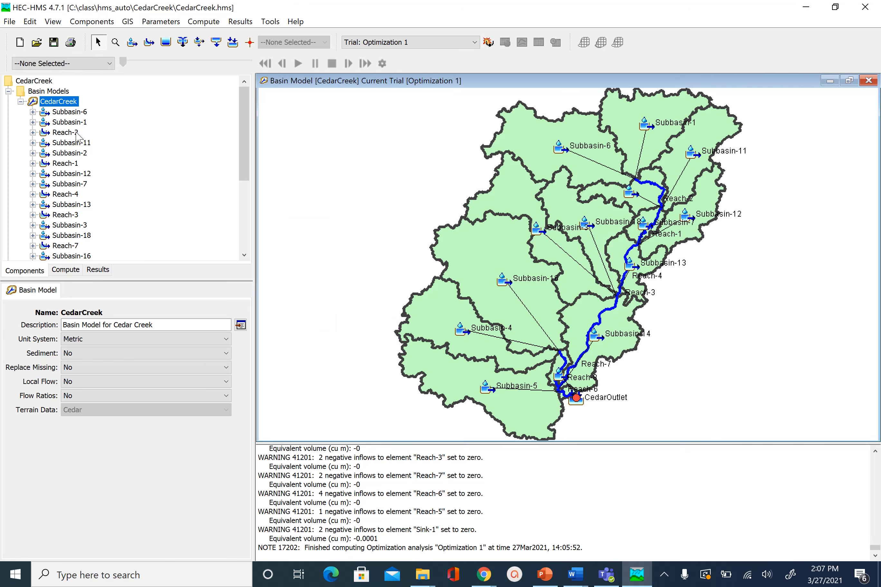
pyautogui.click(74, 122)
pyautogui.click(75, 143)
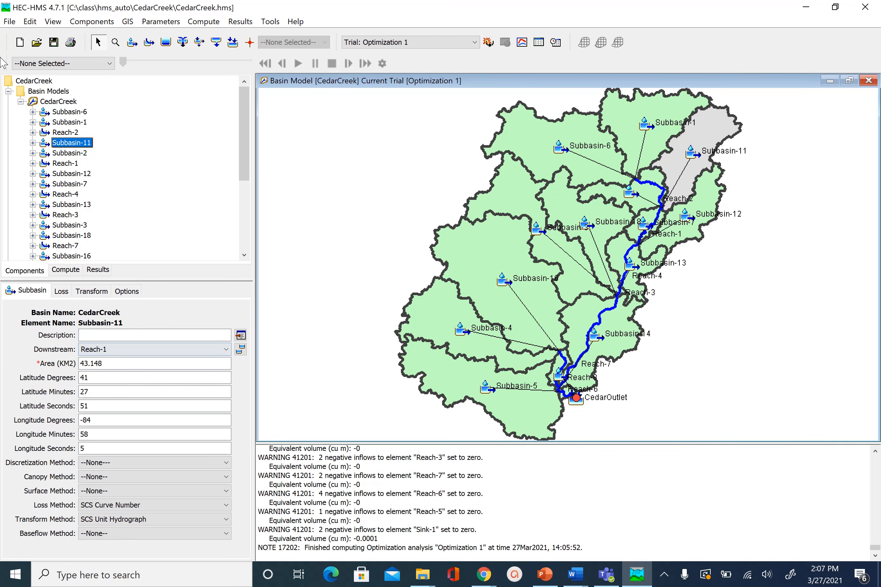
pyautogui.click(54, 42)
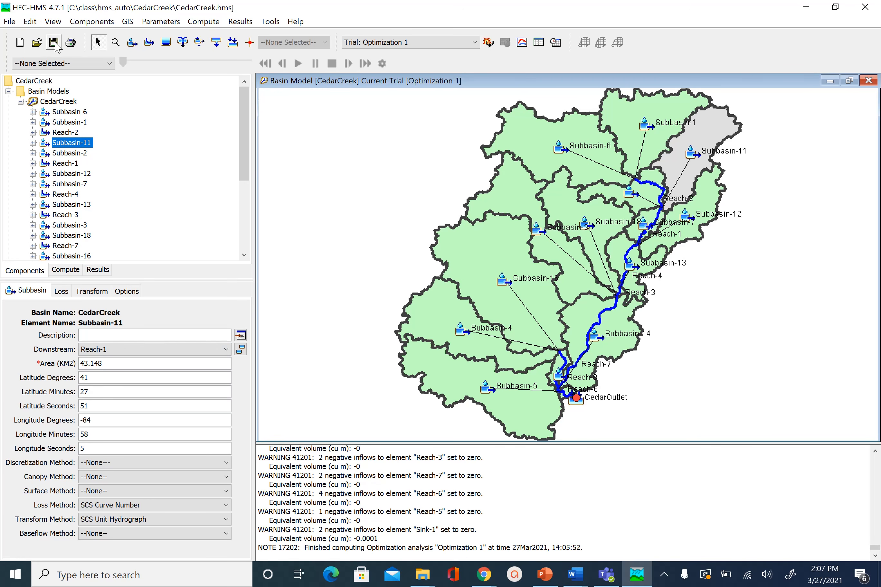